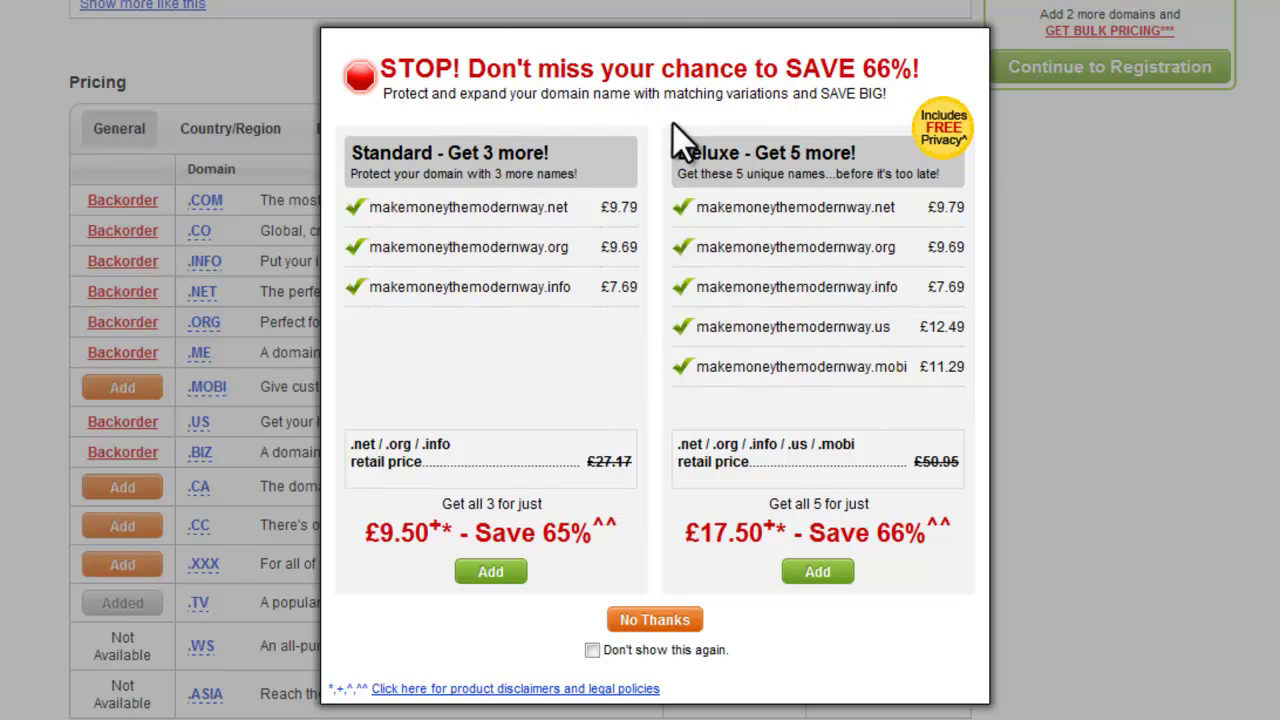
Step: Decline the matching-domains offer and fill the registrant's contact details from saved autofill data
{"action": "left_click", "coordinate": [672, 624]}
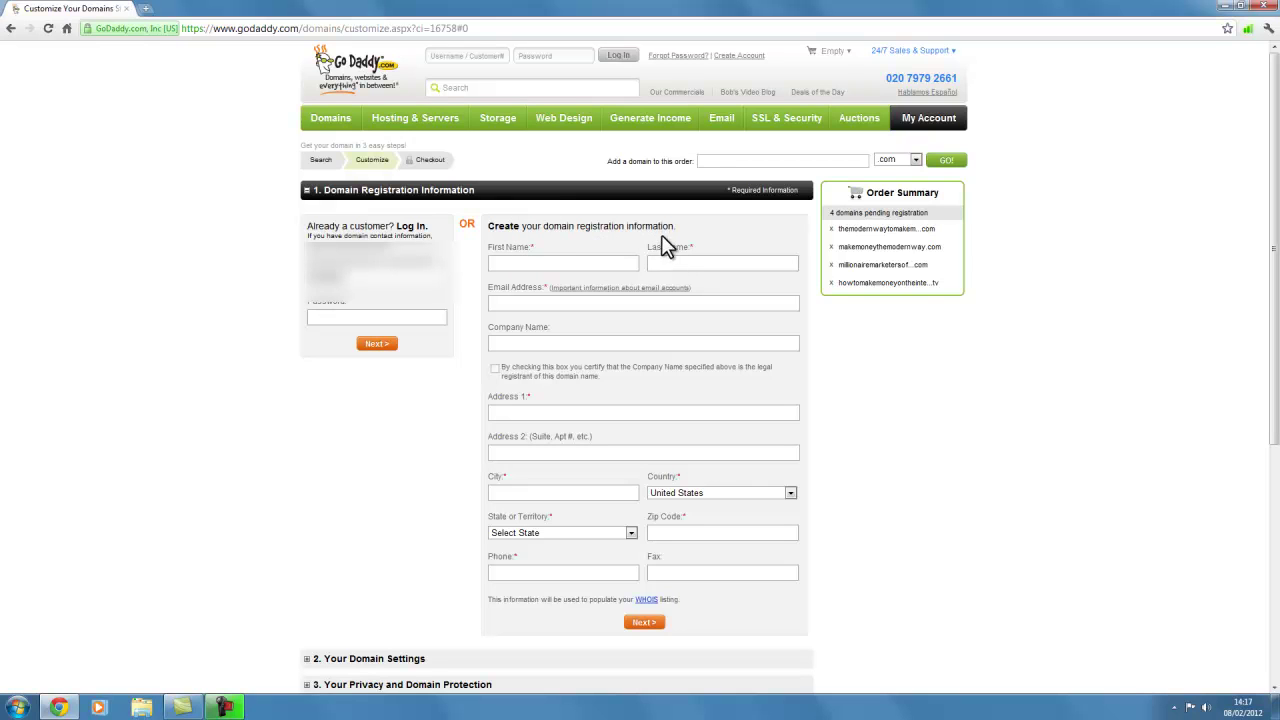
{"action": "left_click", "coordinate": [548, 263]}
{"action": "left_click", "coordinate": [498, 262]}
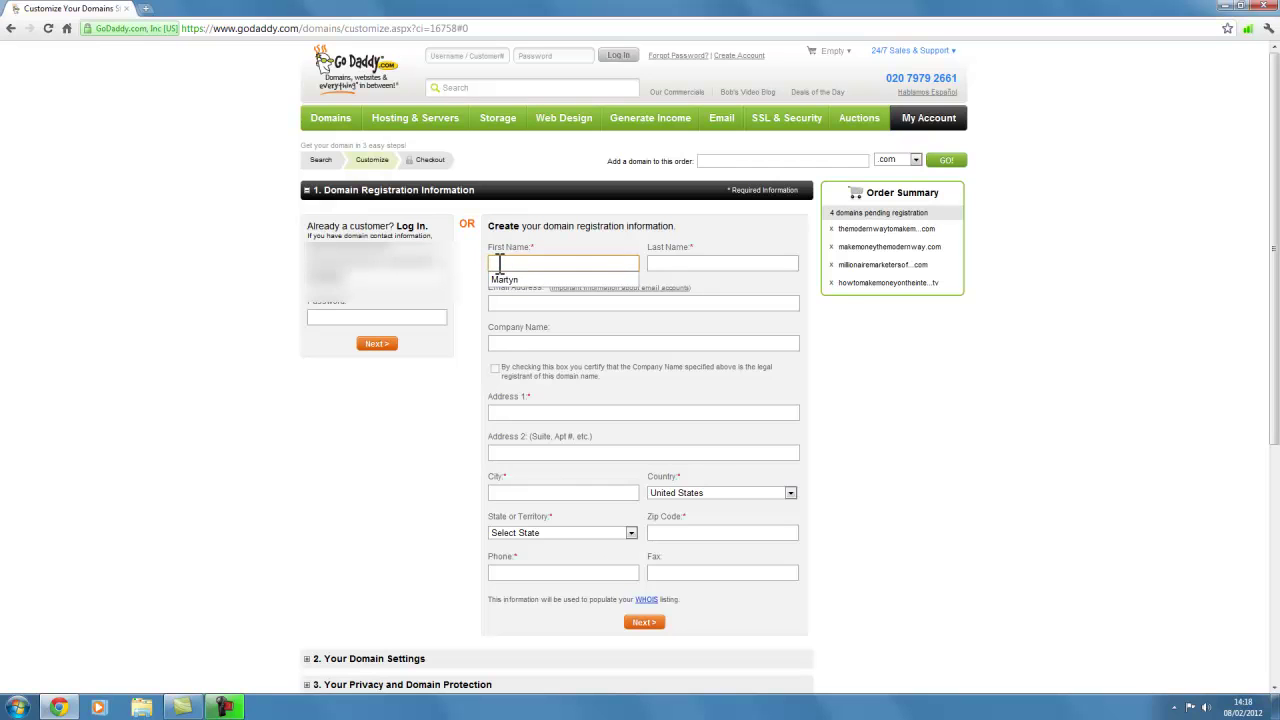
{"action": "left_click", "coordinate": [480, 281]}
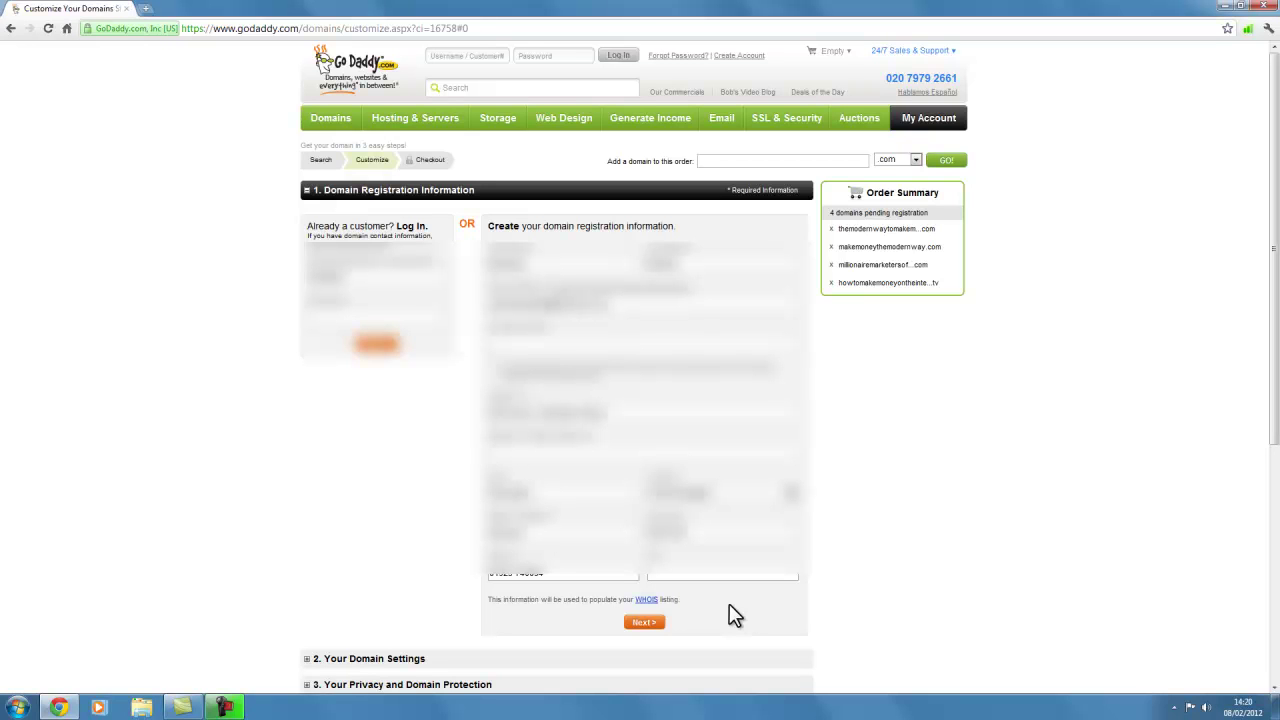
{"action": "left_click", "coordinate": [644, 622]}
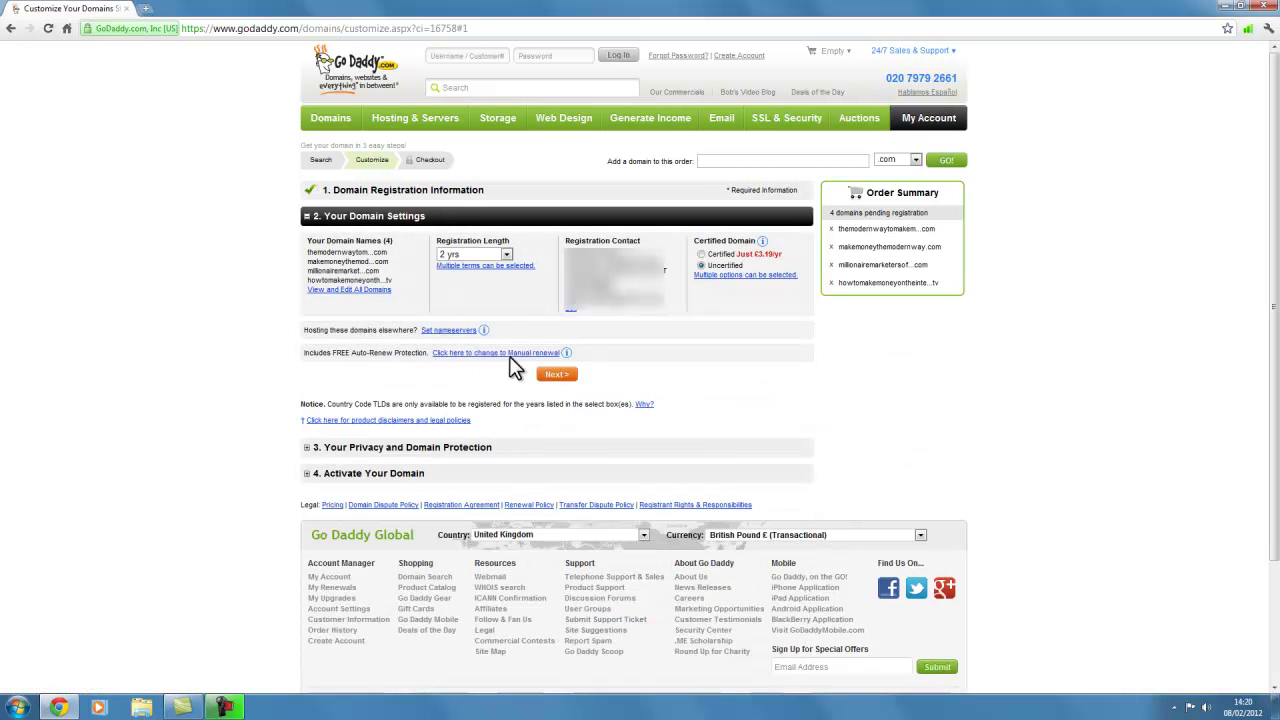
Step: Change the registration length for all four domains from 2 years to 1 year
{"action": "left_click", "coordinate": [508, 251]}
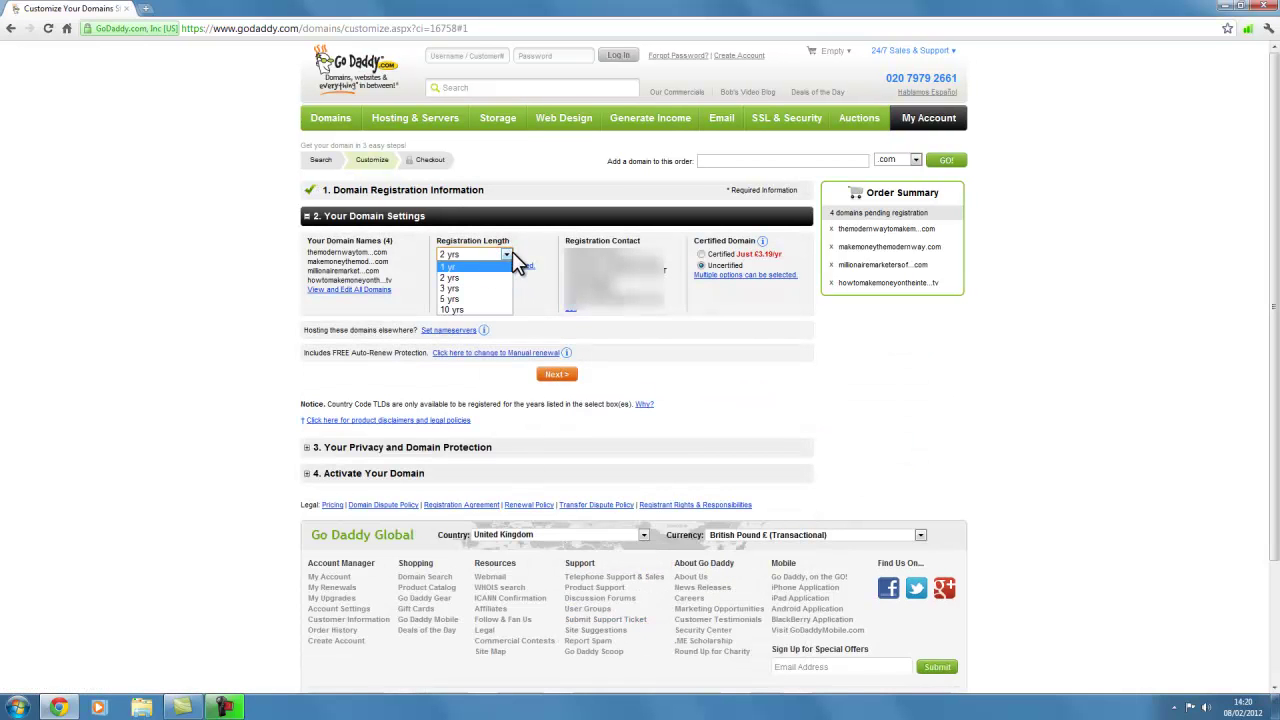
{"action": "left_click", "coordinate": [507, 252]}
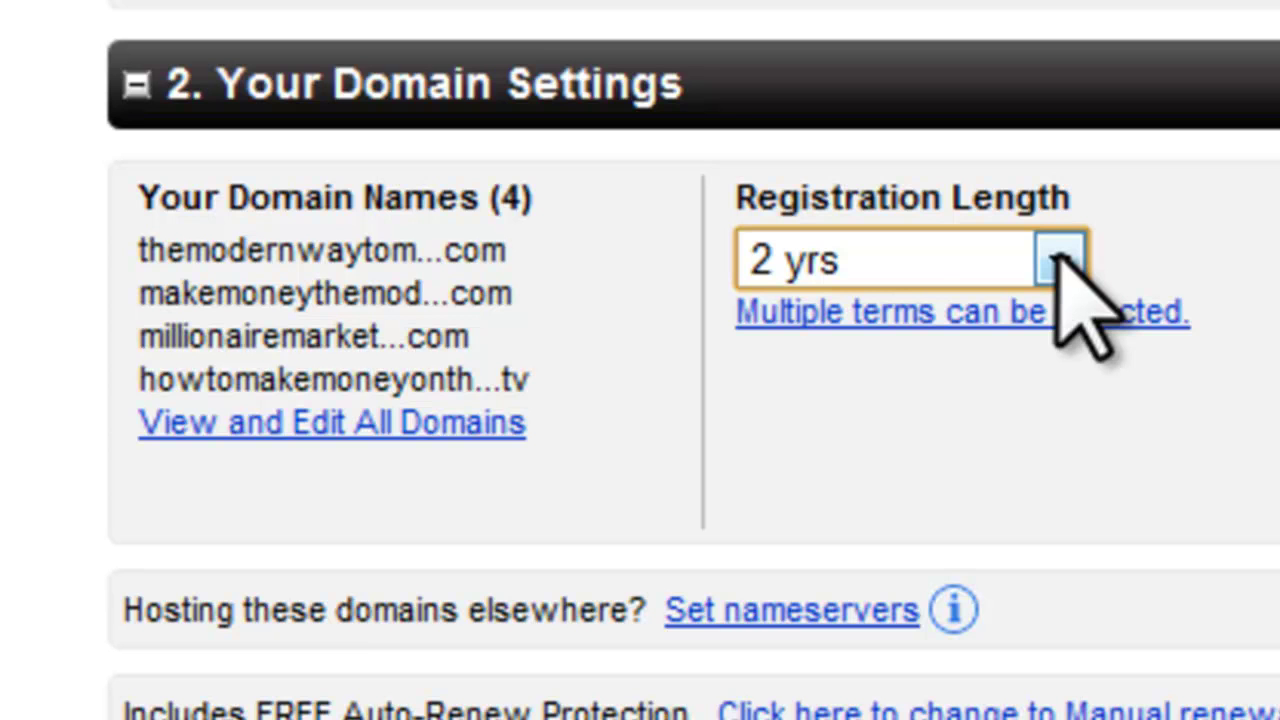
{"action": "left_click", "coordinate": [1062, 262]}
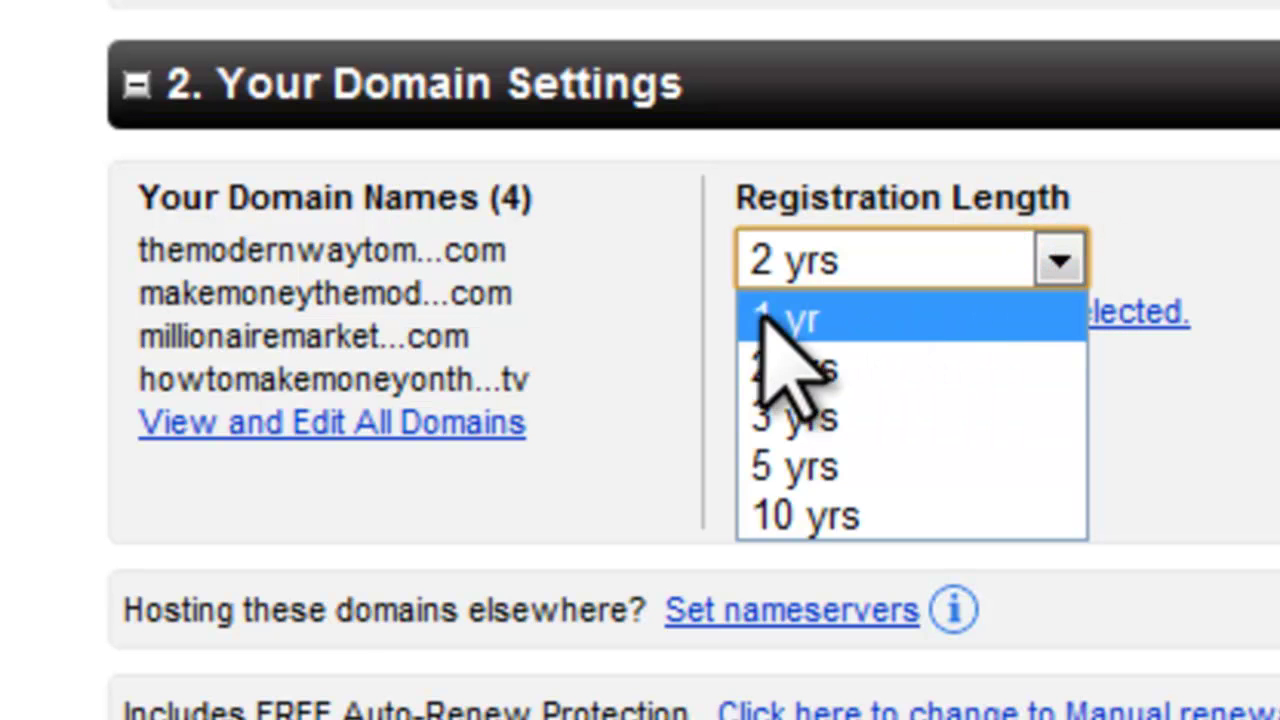
{"action": "left_click", "coordinate": [792, 318]}
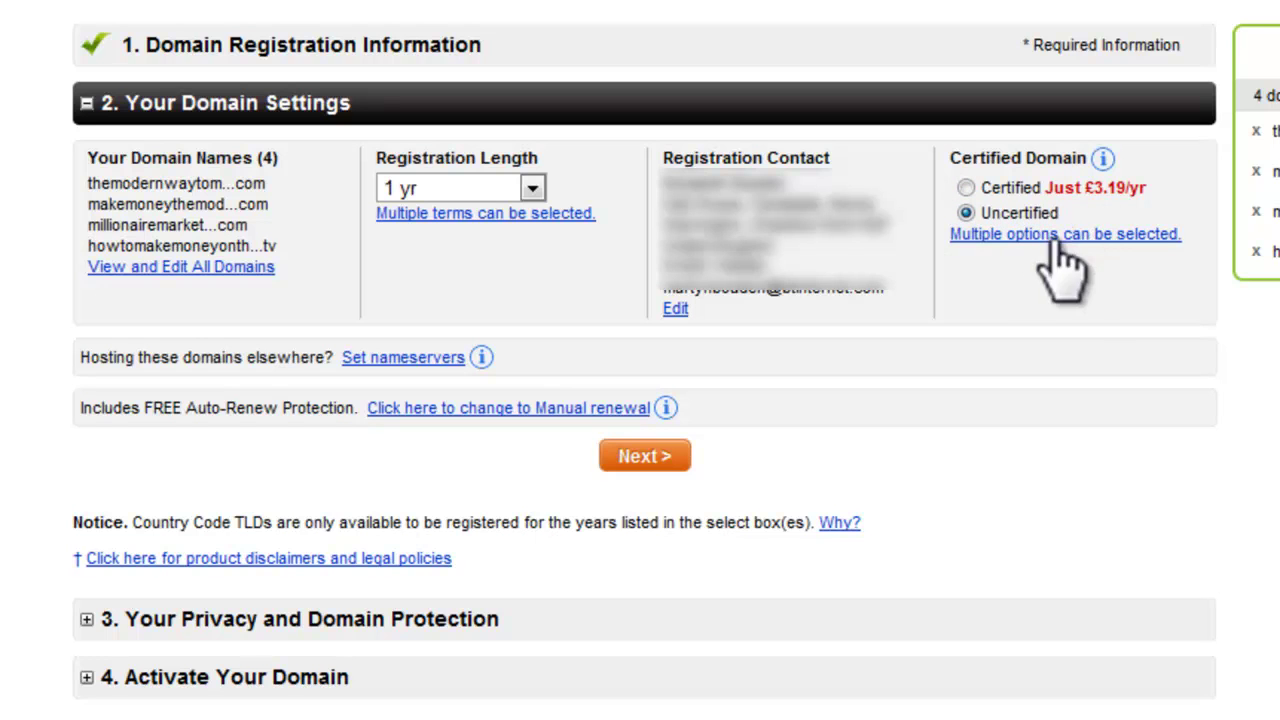
Step: Save the domain settings and keep Standard Registration with no privacy protection
{"action": "left_click", "coordinate": [648, 458]}
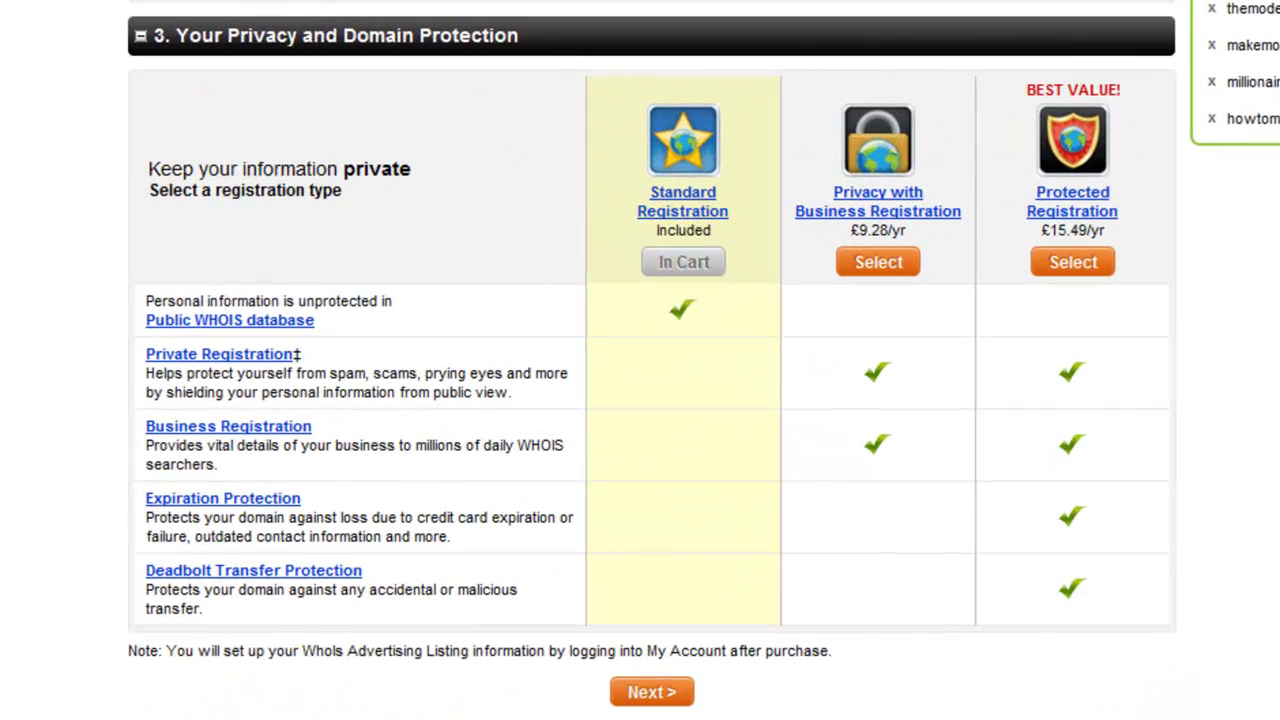
{"action": "mouse_move", "coordinate": [678, 210]}
{"action": "left_click", "coordinate": [668, 698]}
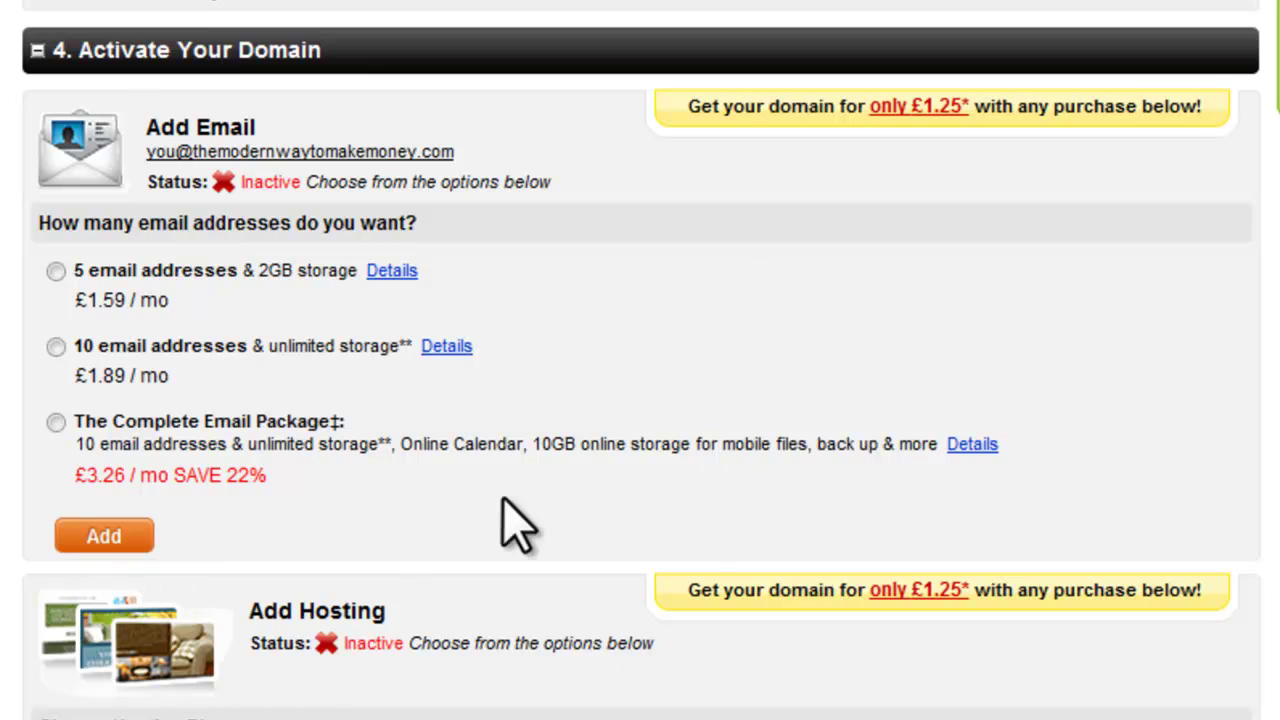
Step: Skip the email and hosting add-ons and proceed to the shopping cart
{"action": "scroll", "coordinate": [689, 523], "scroll_direction": "down", "scroll_amount": 5}
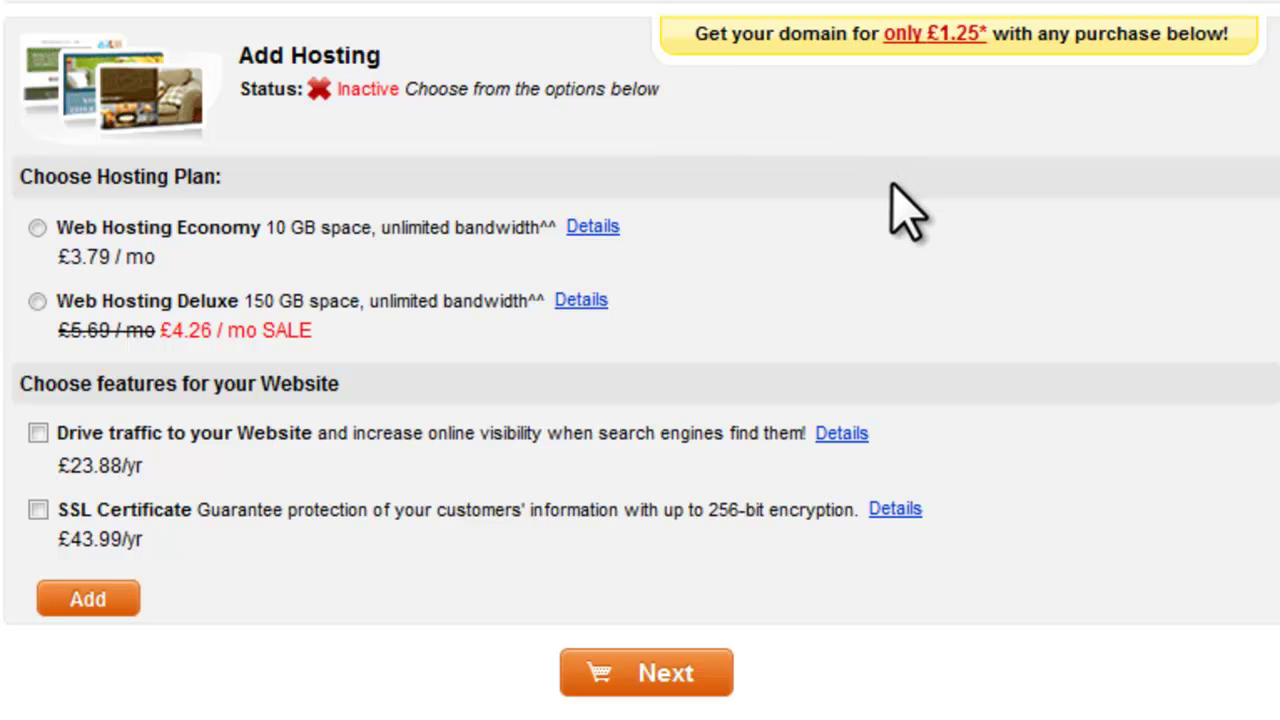
{"action": "left_click", "coordinate": [655, 672]}
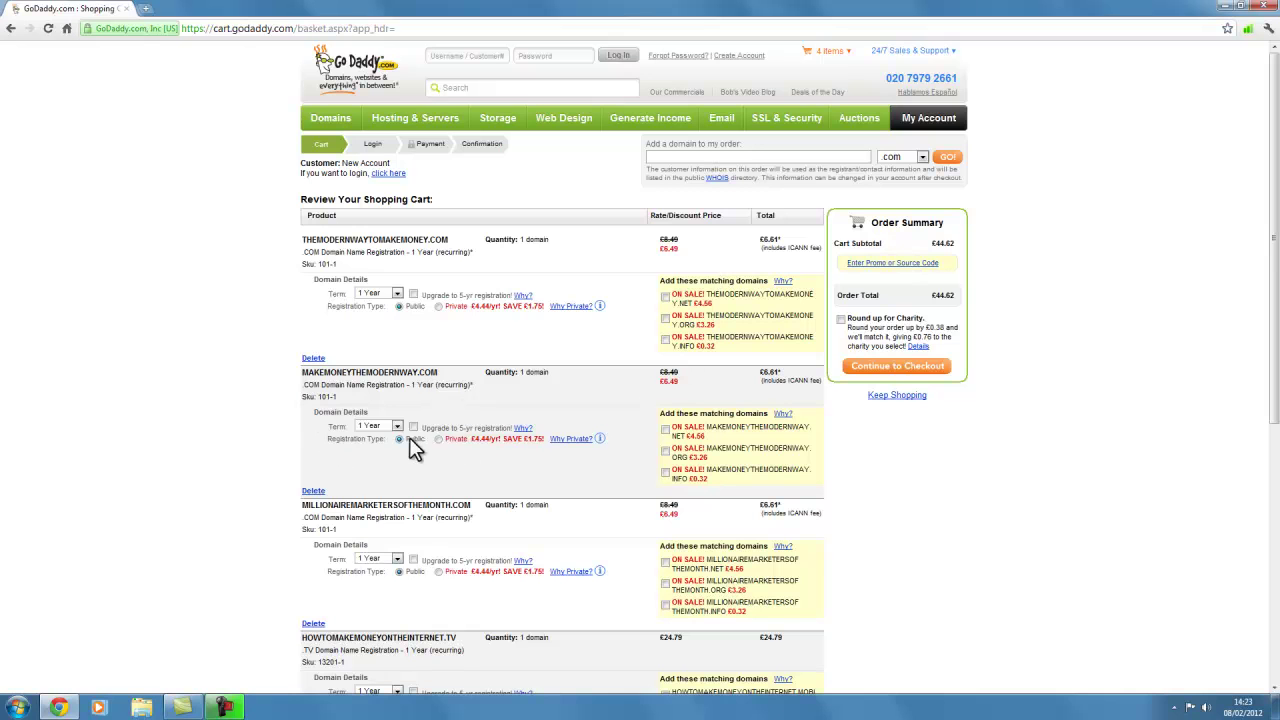
{"action": "scroll", "coordinate": [514, 463], "scroll_direction": "down", "scroll_amount": 1}
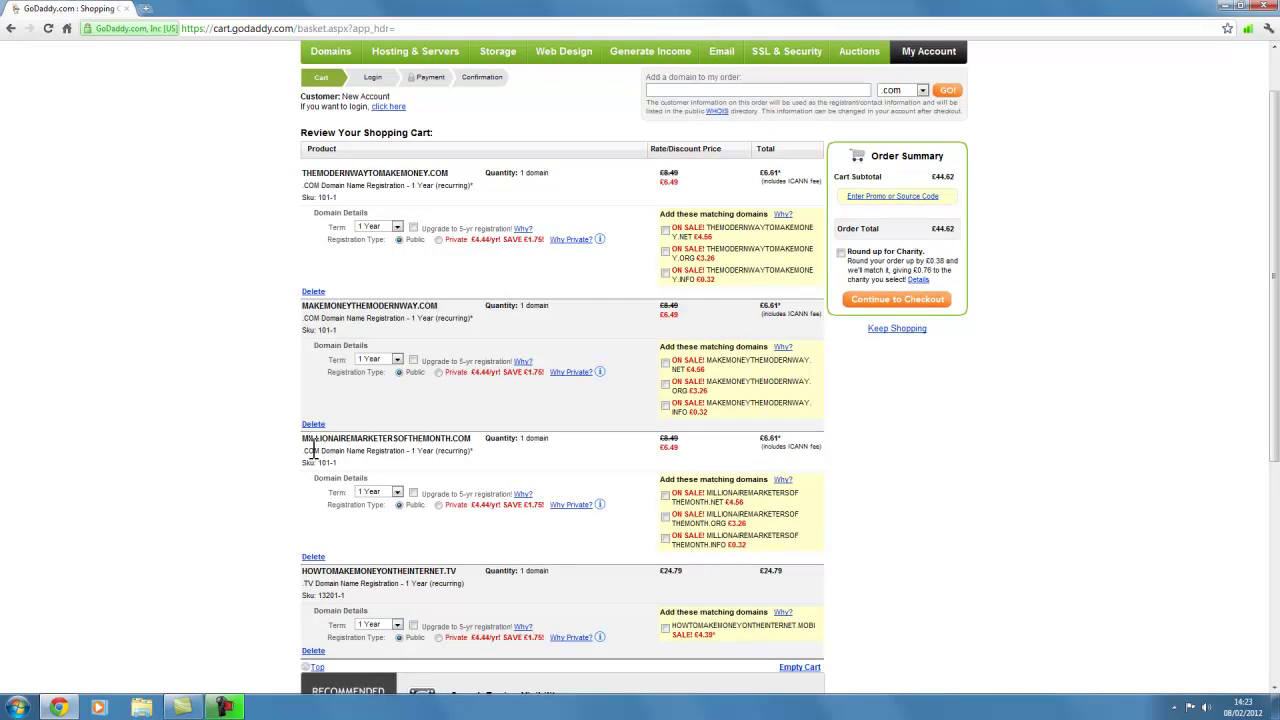
{"action": "scroll", "coordinate": [470, 500], "scroll_direction": "down", "scroll_amount": 1}
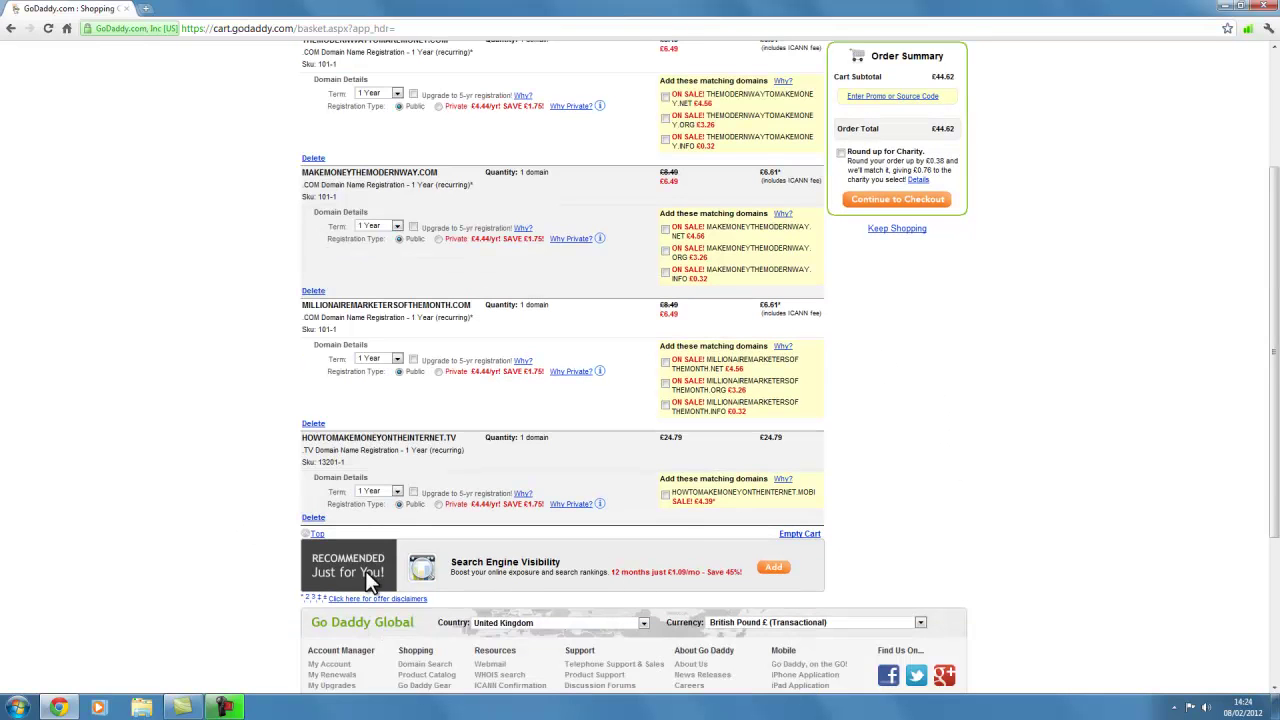
{"action": "scroll", "coordinate": [1006, 457], "scroll_direction": "up", "scroll_amount": 1}
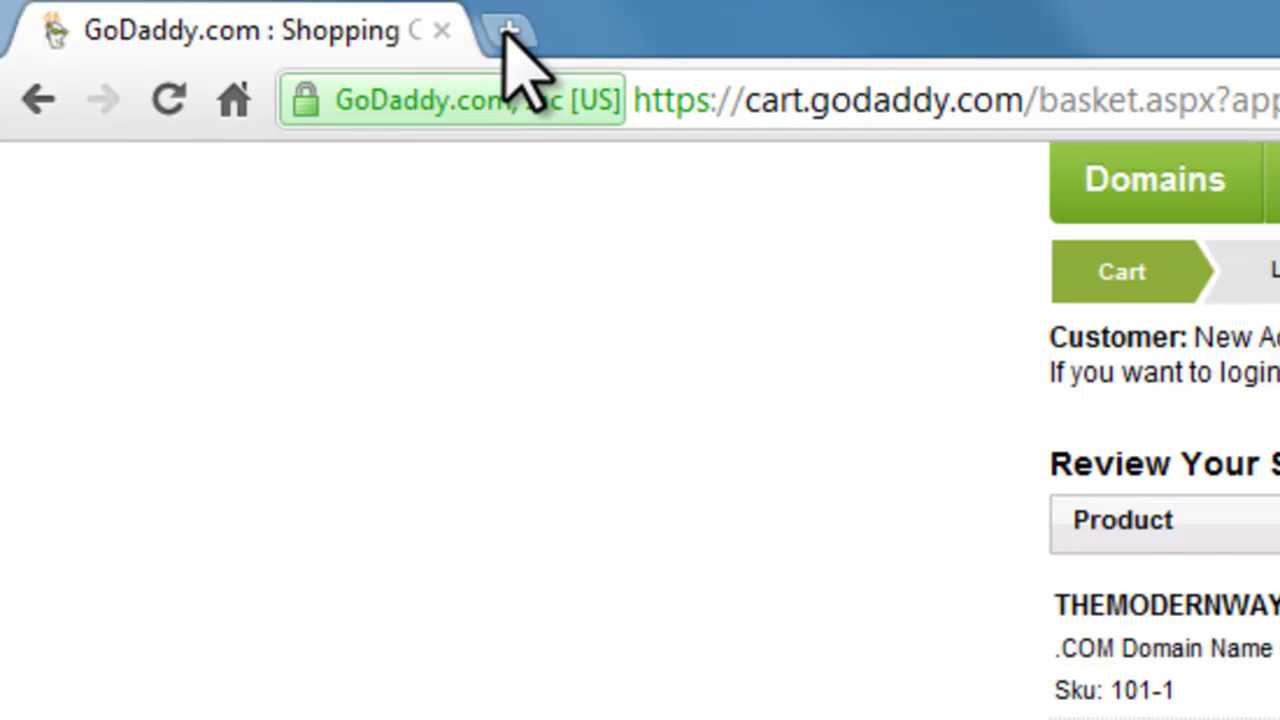
Step: Search Google for 'GODADDY PROMO CODE' in a new browser tab
{"action": "left_click", "coordinate": [507, 32]}
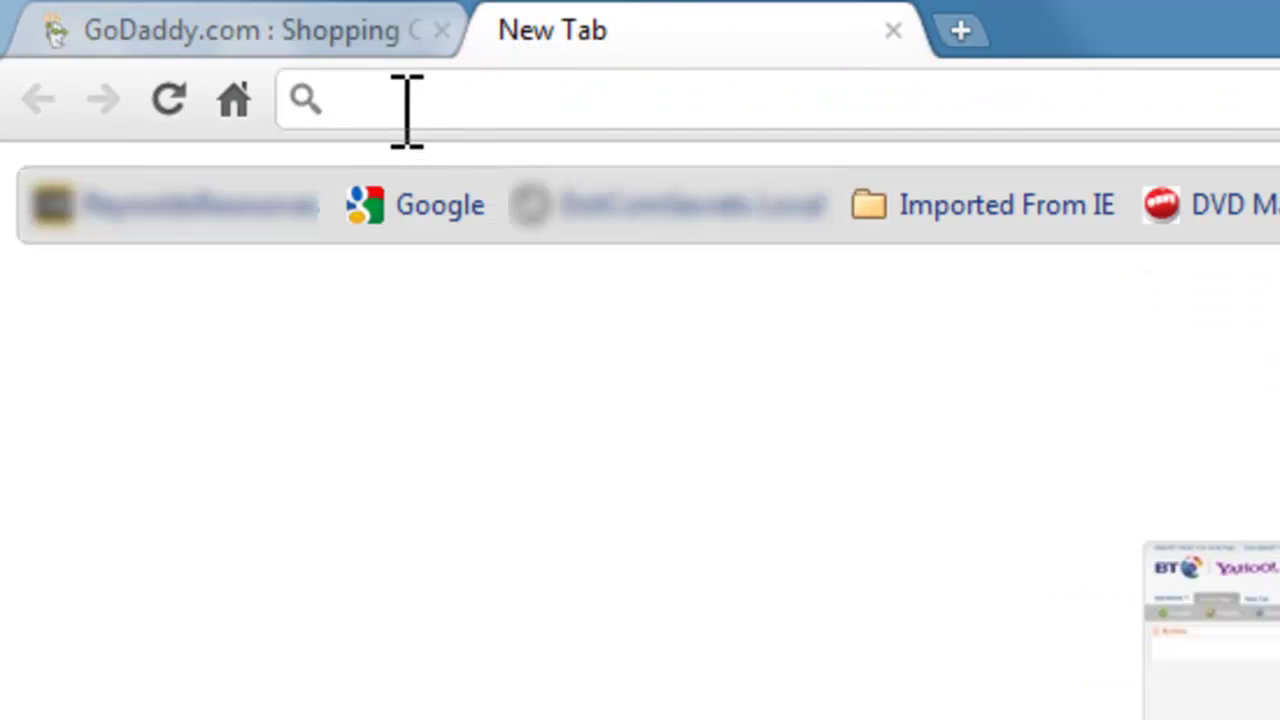
{"action": "left_click", "coordinate": [427, 207]}
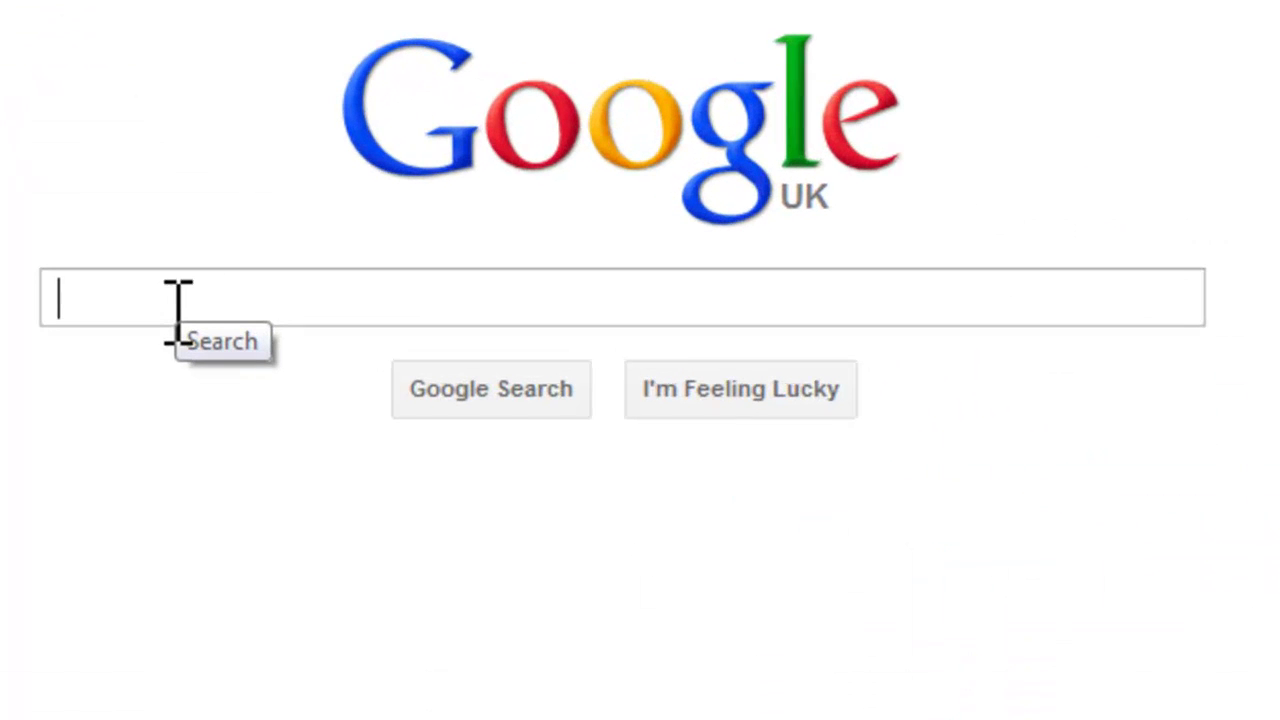
{"action": "type", "text": "GODADDY"}
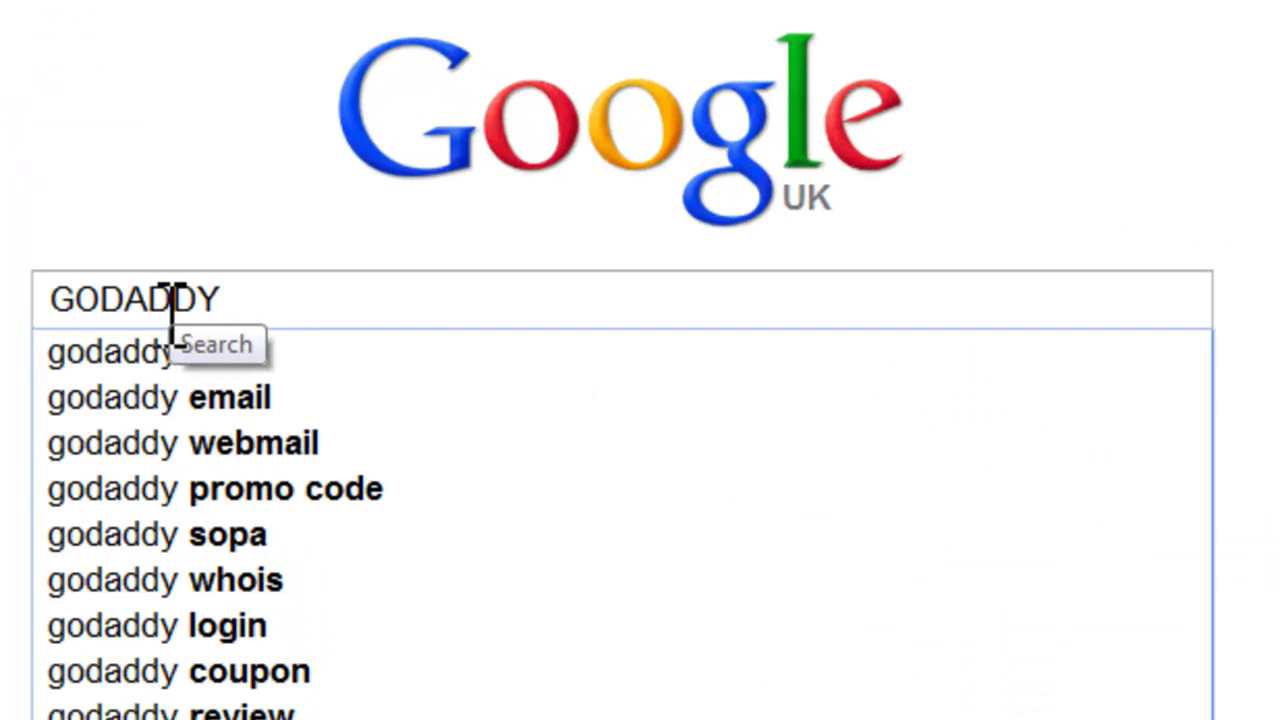
{"action": "type", "text": " PROMO"}
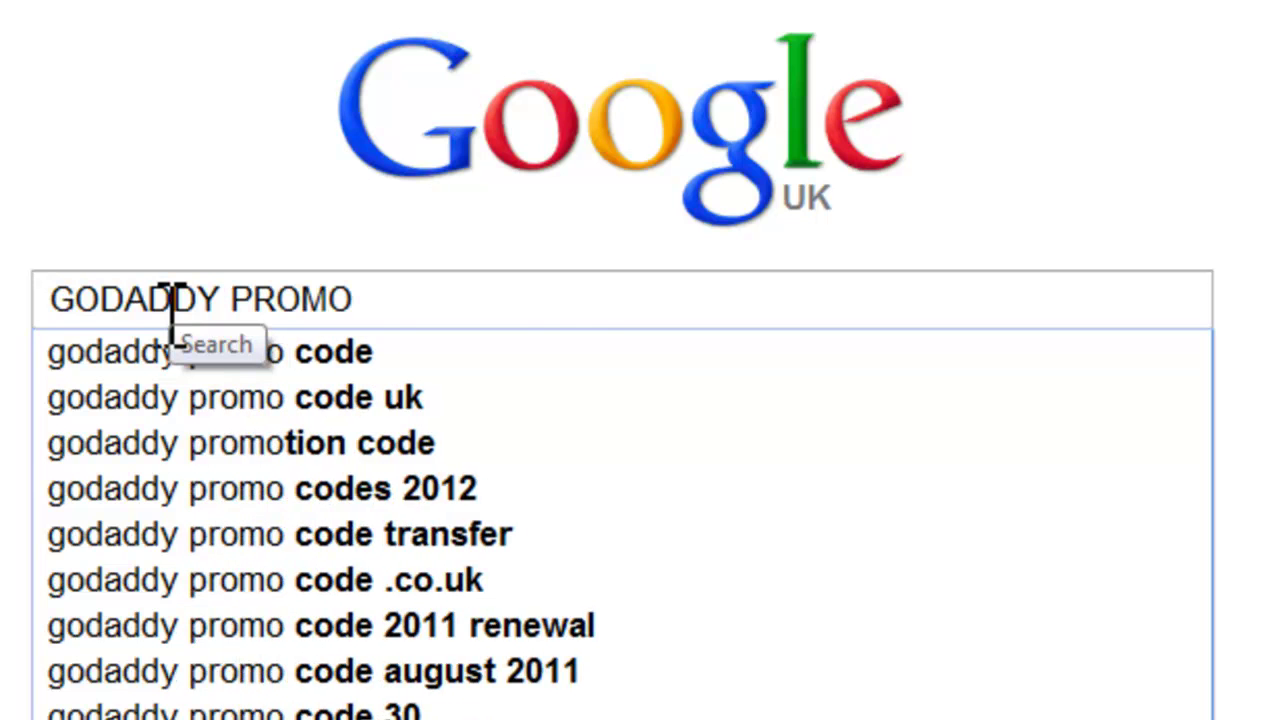
{"action": "type", "text": " CODE"}
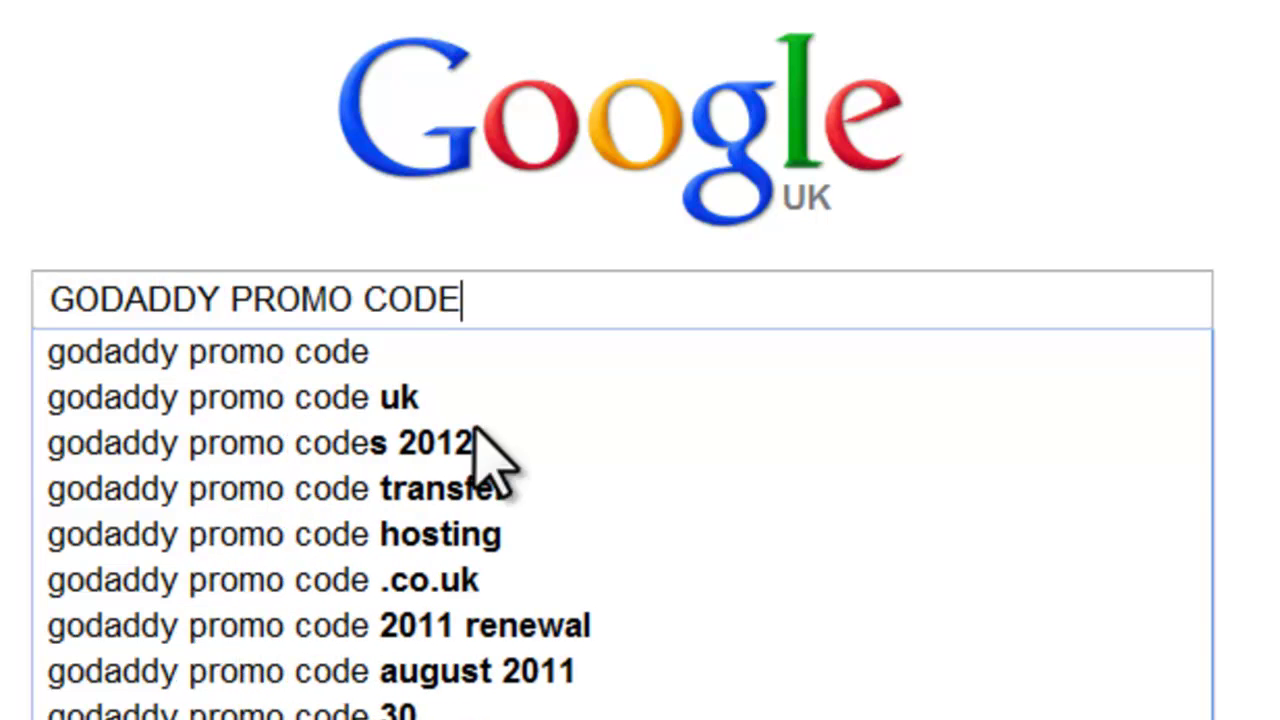
{"action": "left_click", "coordinate": [242, 352]}
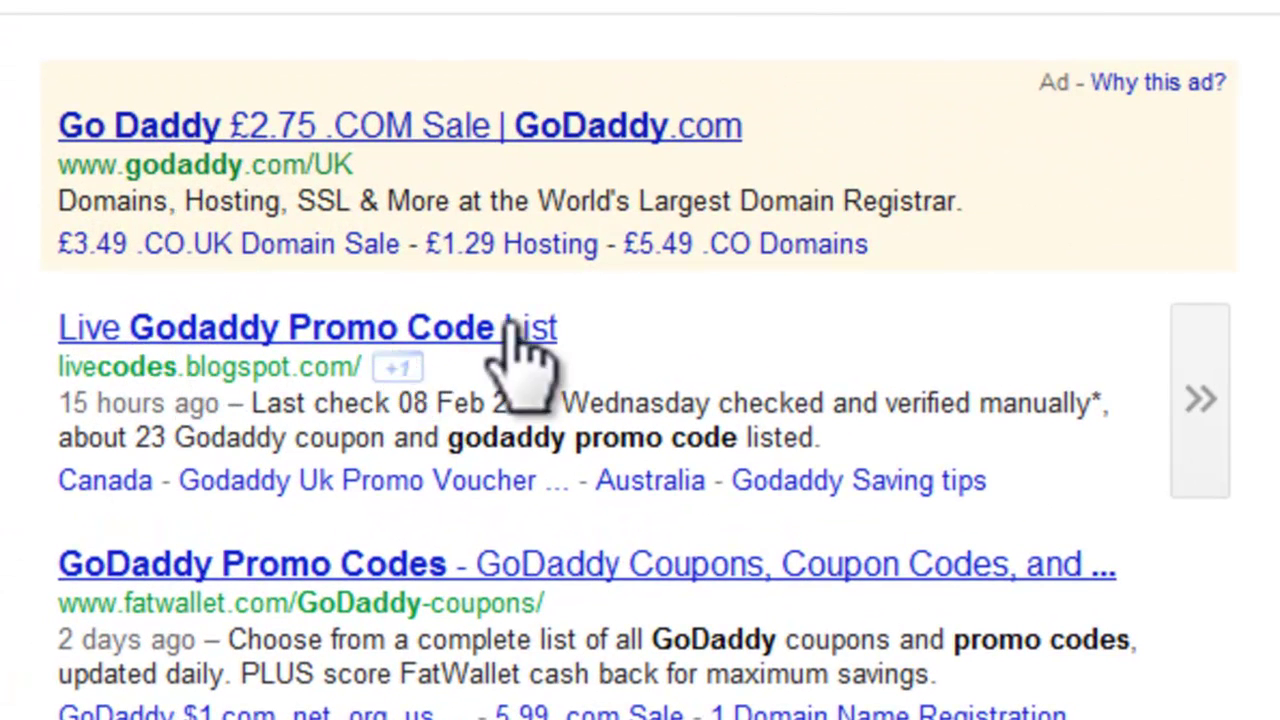
Step: Check the promo-code blog, then open the FatWallet GoDaddy coupons page instead
{"action": "left_click", "coordinate": [377, 330]}
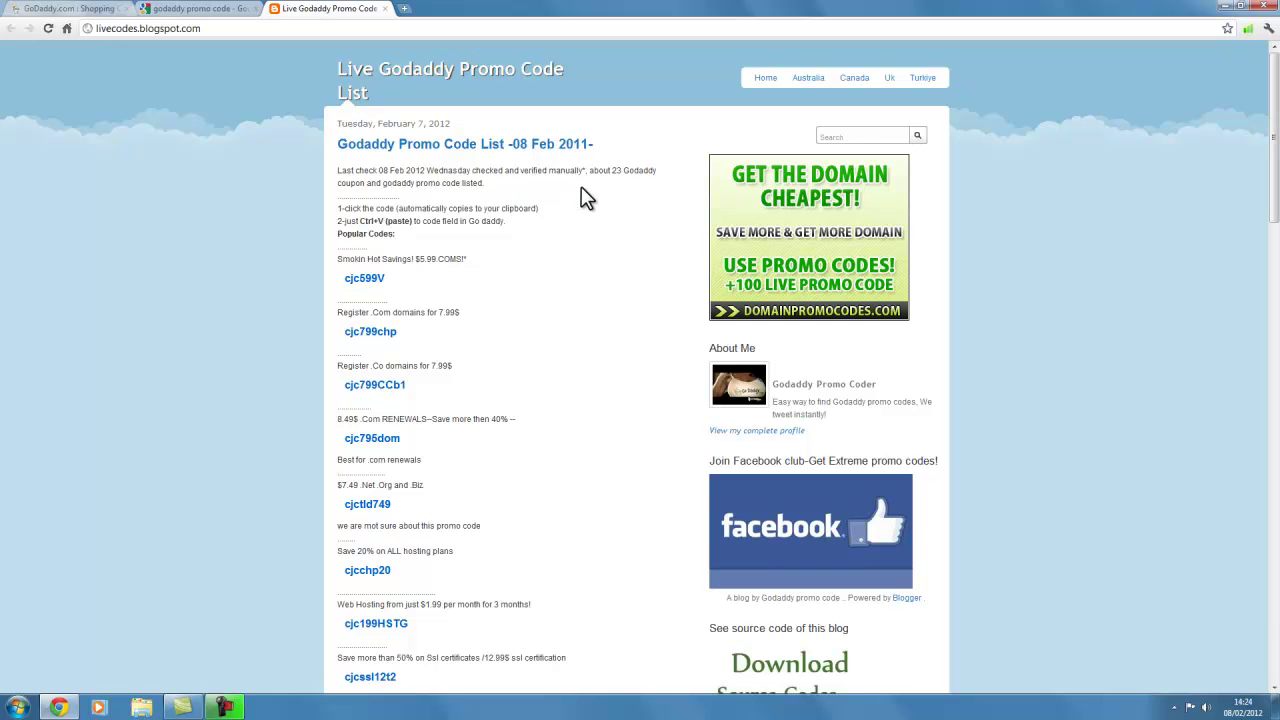
{"action": "scroll", "coordinate": [553, 488], "scroll_direction": "down", "scroll_amount": 3}
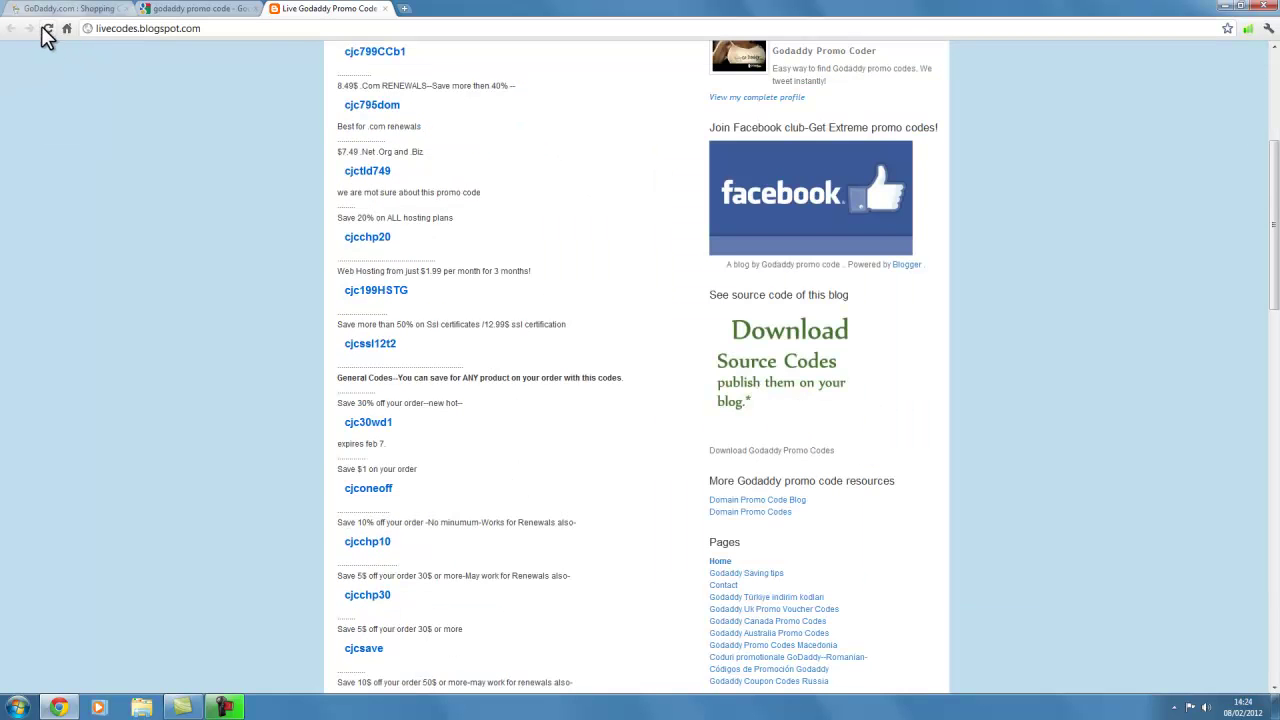
{"action": "left_click", "coordinate": [385, 9]}
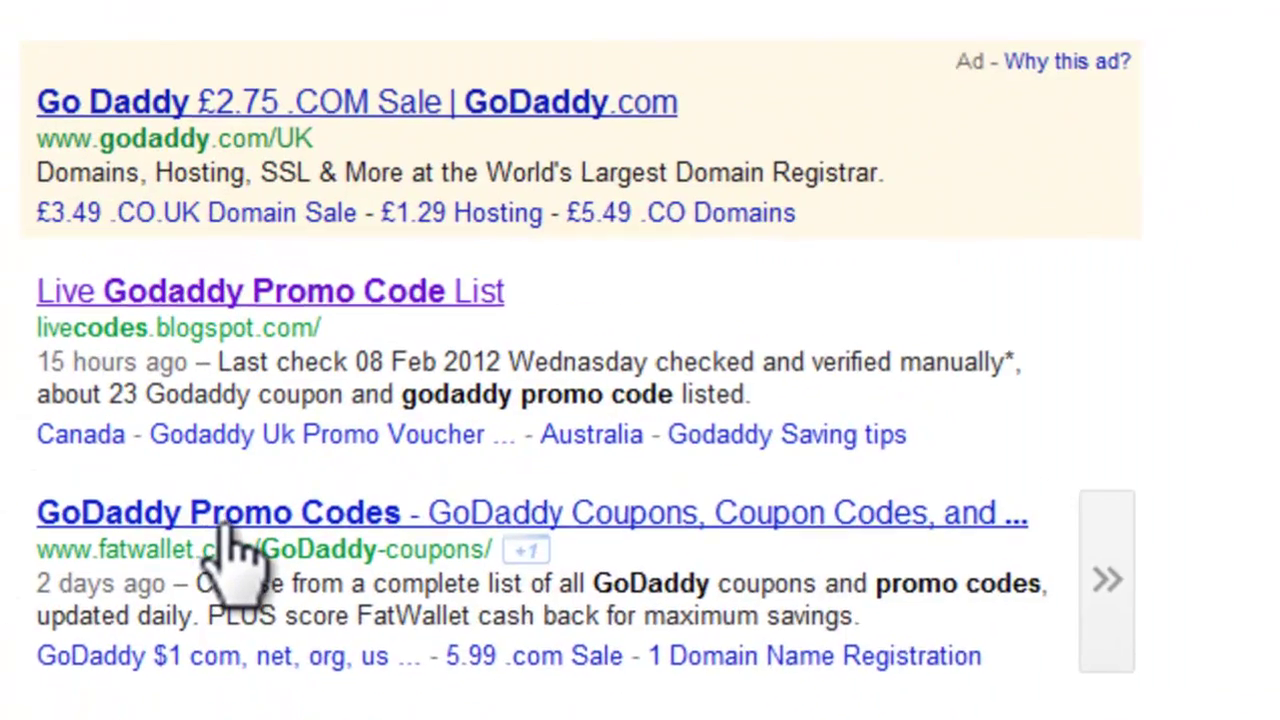
{"action": "left_click", "coordinate": [222, 522]}
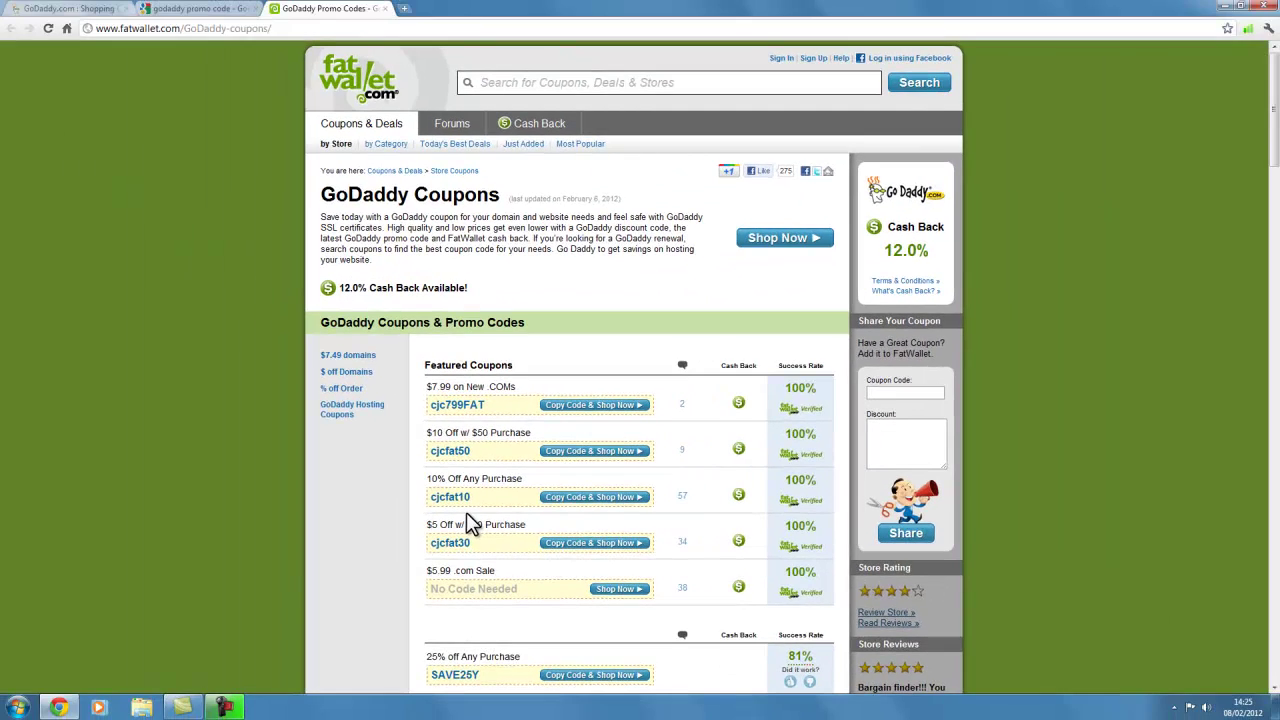
{"action": "left_click", "coordinate": [65, 8]}
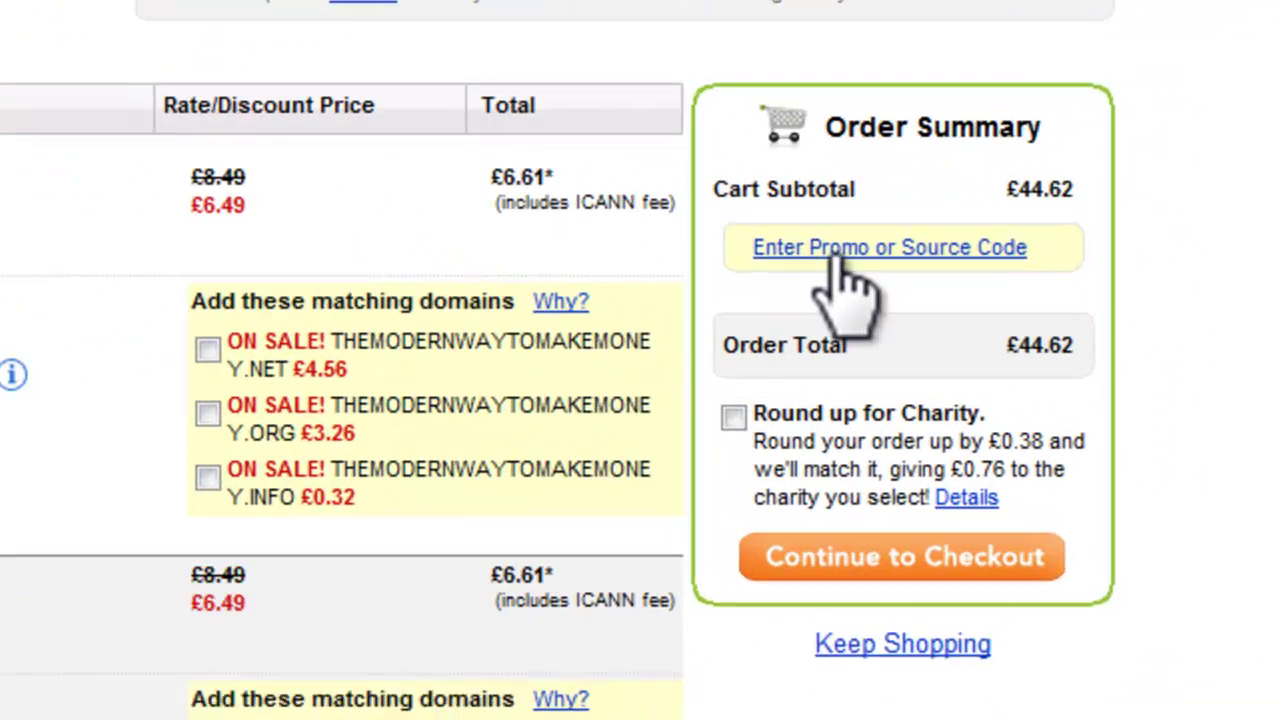
Step: Apply promo code CJCFAT50 in the cart, dropping the total to £38.30
{"action": "left_click", "coordinate": [833, 248]}
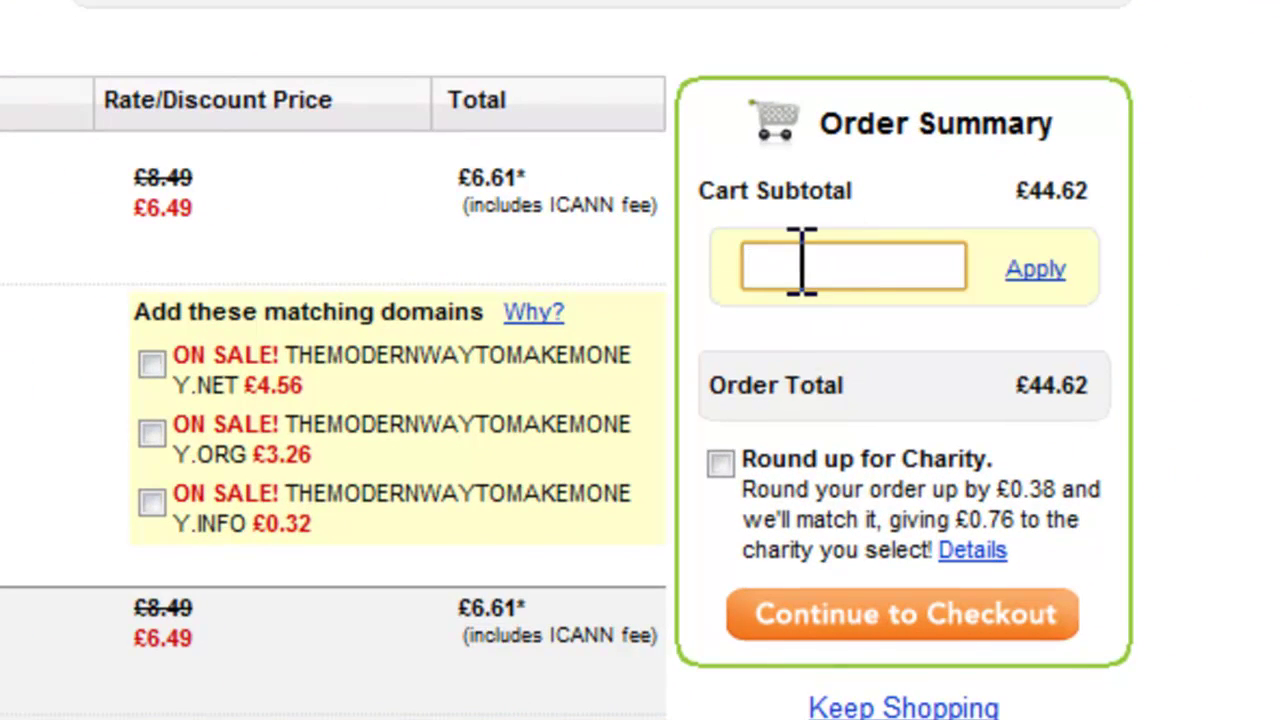
{"action": "type", "text": "CJCFAT50"}
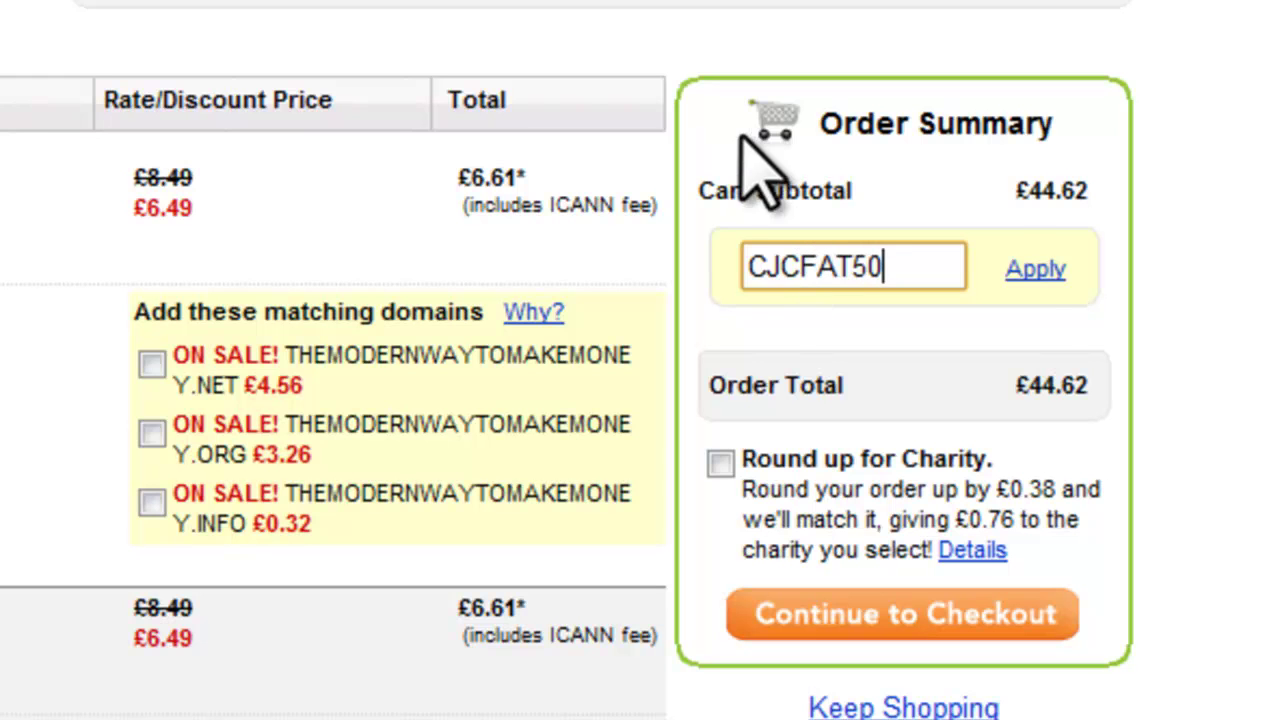
{"action": "left_click", "coordinate": [1028, 268]}
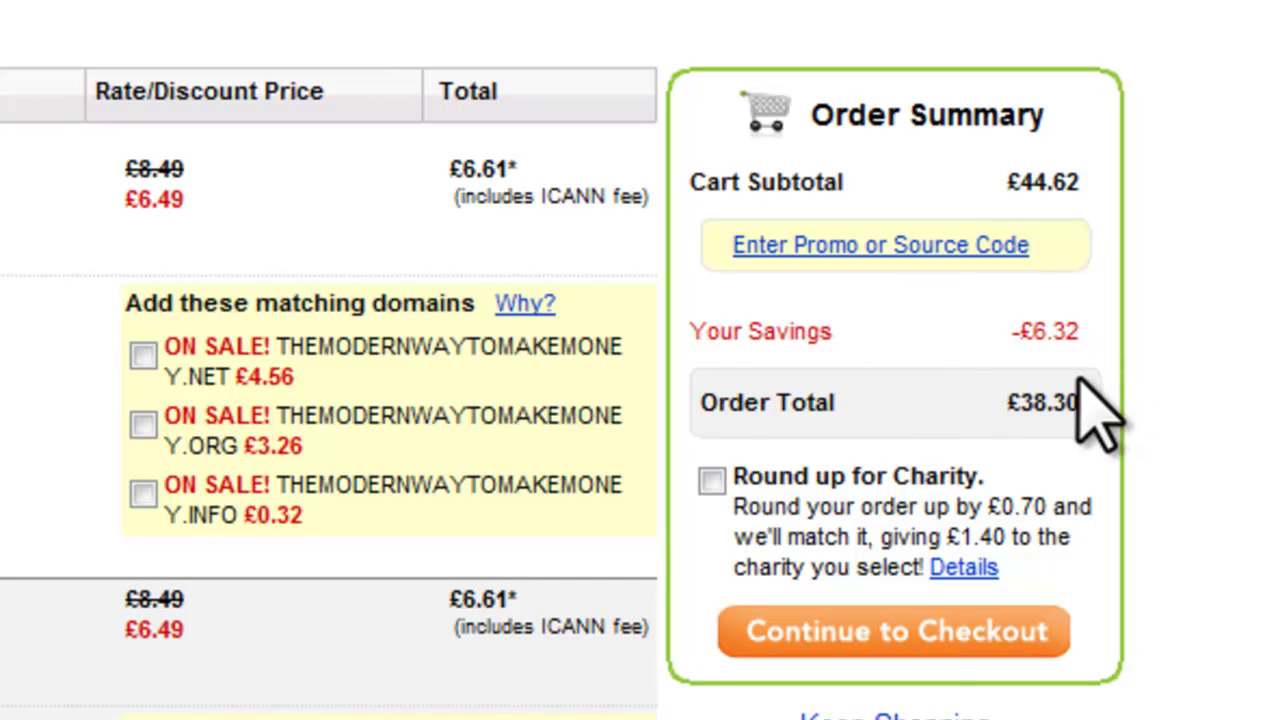
Step: Proceed to checkout, choosing a Personal account and declining the monthly account summary
{"action": "left_click", "coordinate": [893, 633]}
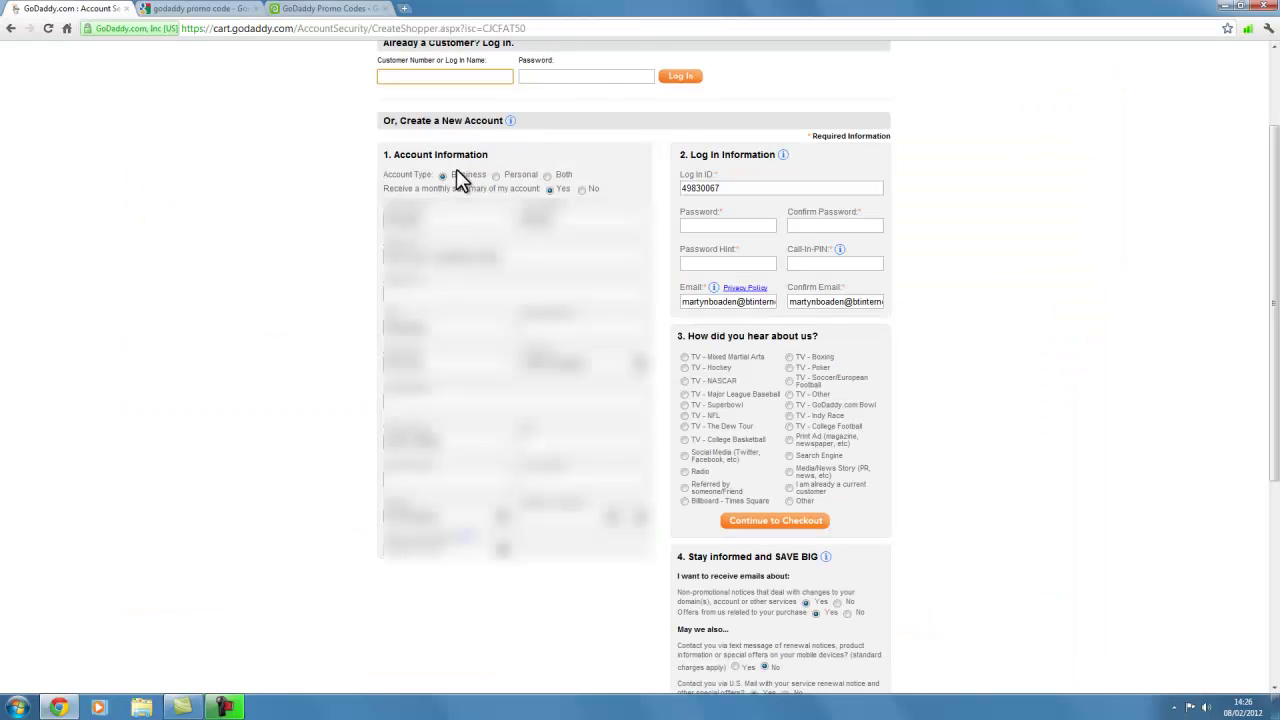
{"action": "left_click", "coordinate": [495, 175]}
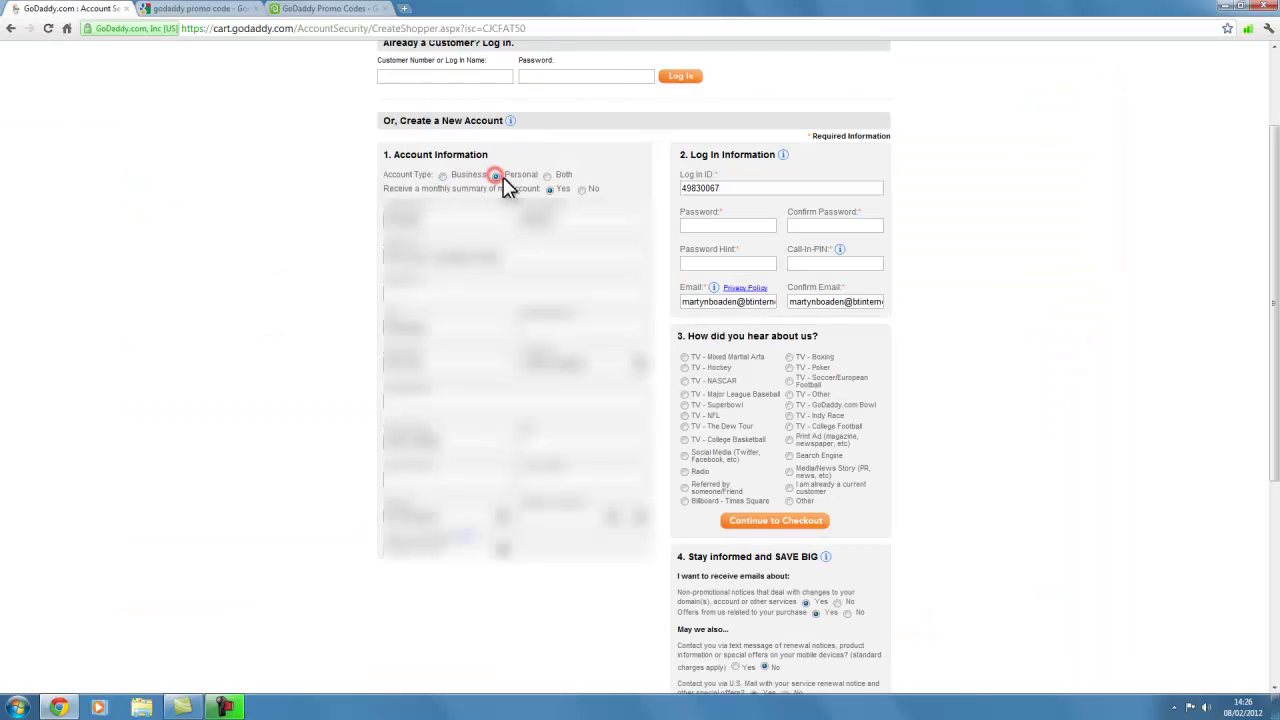
{"action": "left_click", "coordinate": [581, 189]}
Step: Fill in the account password, its confirmation, a password hint and the call-in PIN
{"action": "left_click", "coordinate": [727, 225]}
{"action": "left_click", "coordinate": [821, 226]}
{"action": "left_click", "coordinate": [701, 263]}
{"action": "left_click", "coordinate": [841, 252]}
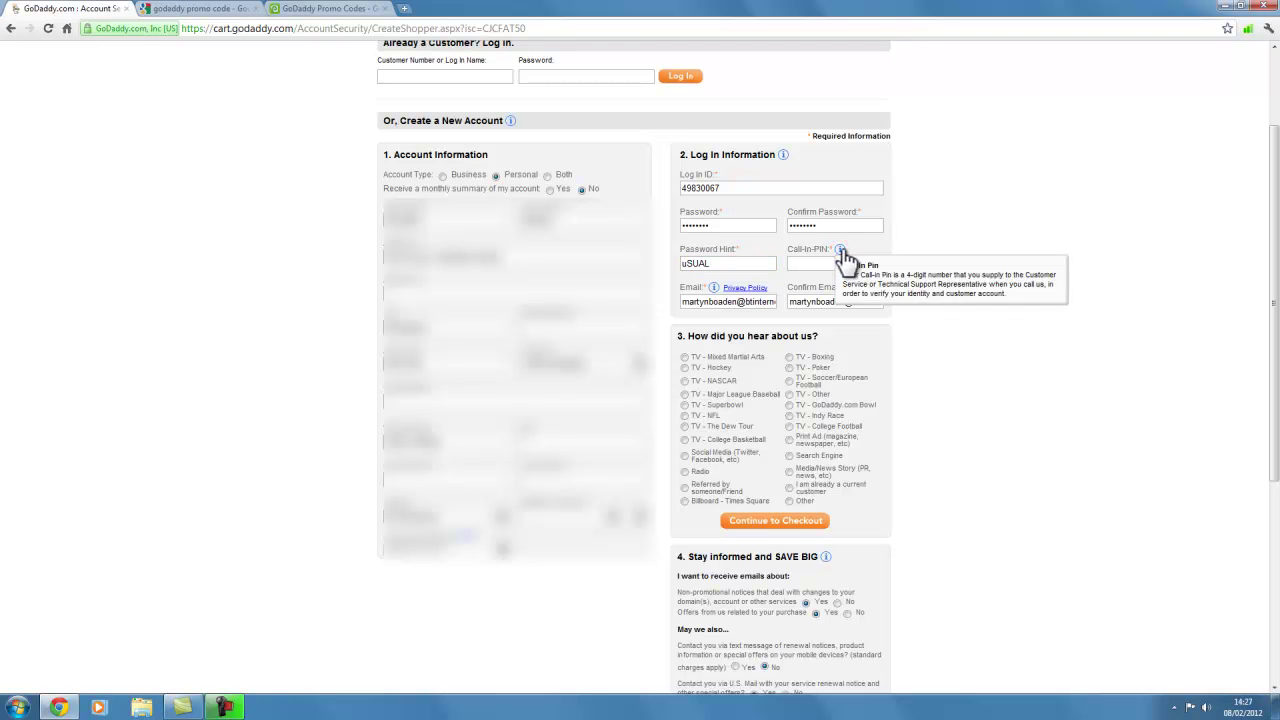
{"action": "left_click", "coordinate": [816, 259]}
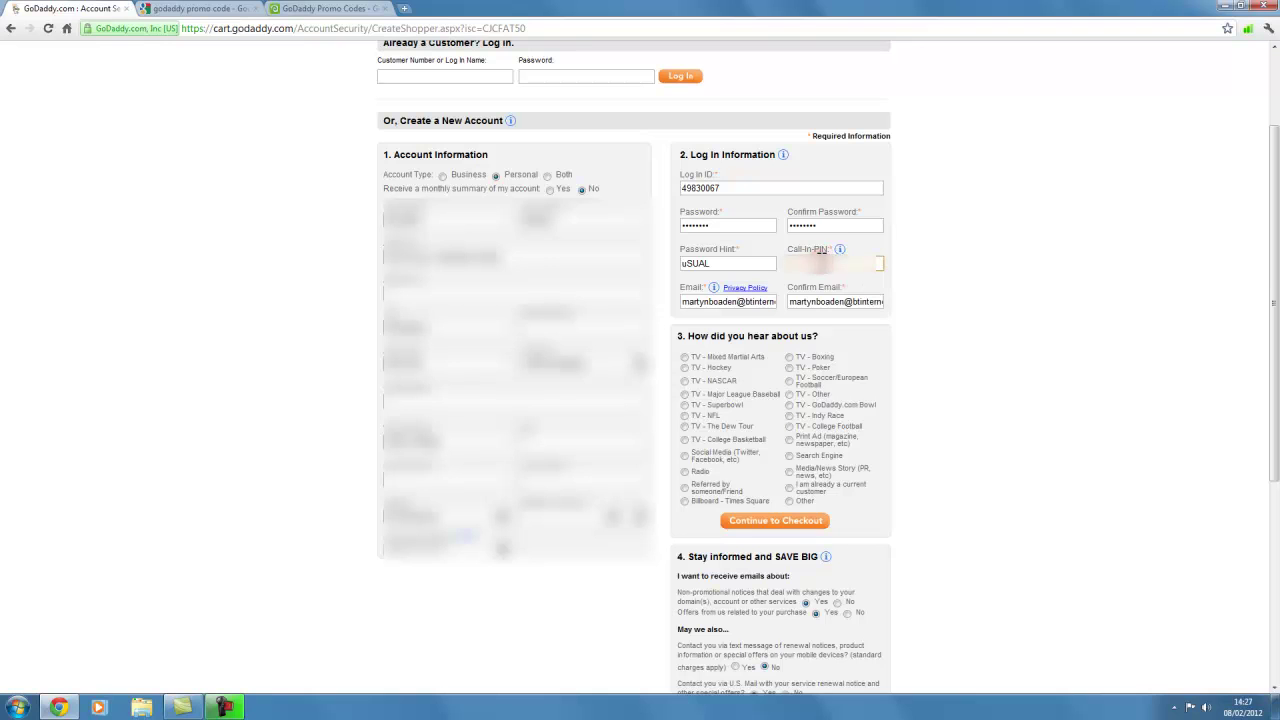
{"action": "type", "text": "12"}
Step: Answer 'Other' for how you heard, set VAT to Business with a tax ID, and pick PayPal
{"action": "left_click", "coordinate": [804, 500]}
{"action": "left_click", "coordinate": [768, 525]}
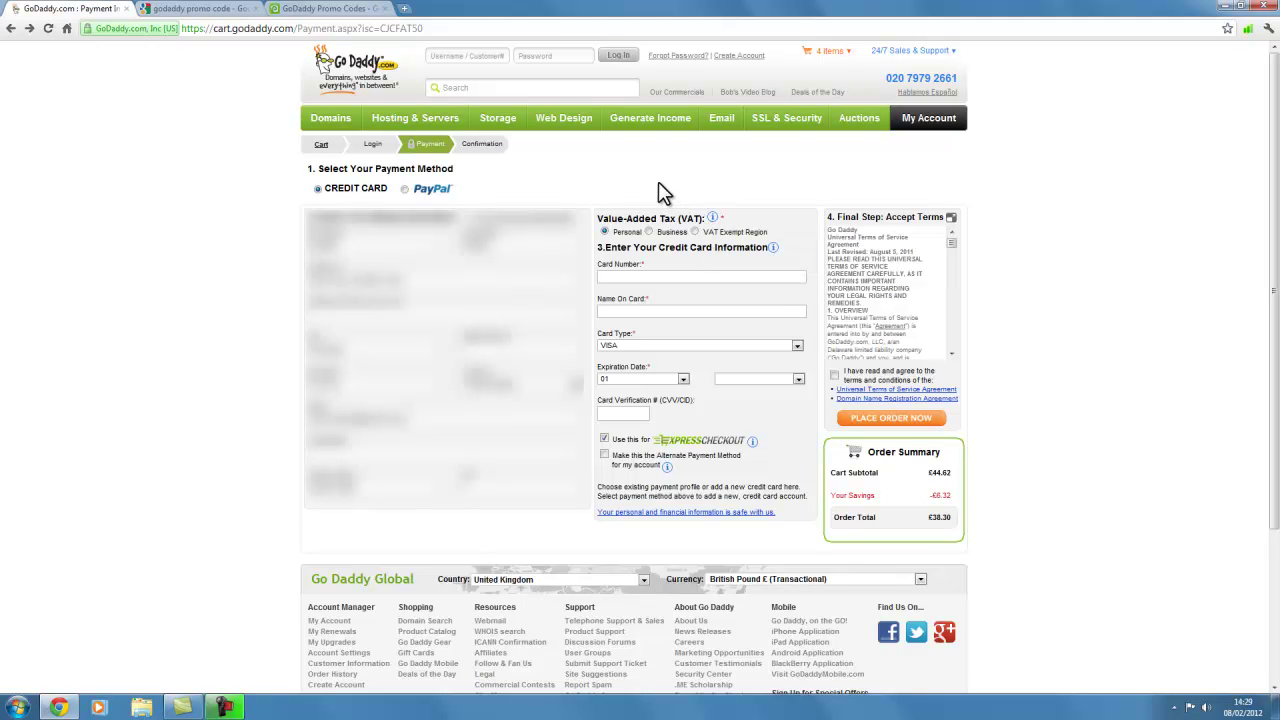
{"action": "left_click", "coordinate": [649, 232]}
{"action": "left_click", "coordinate": [692, 246]}
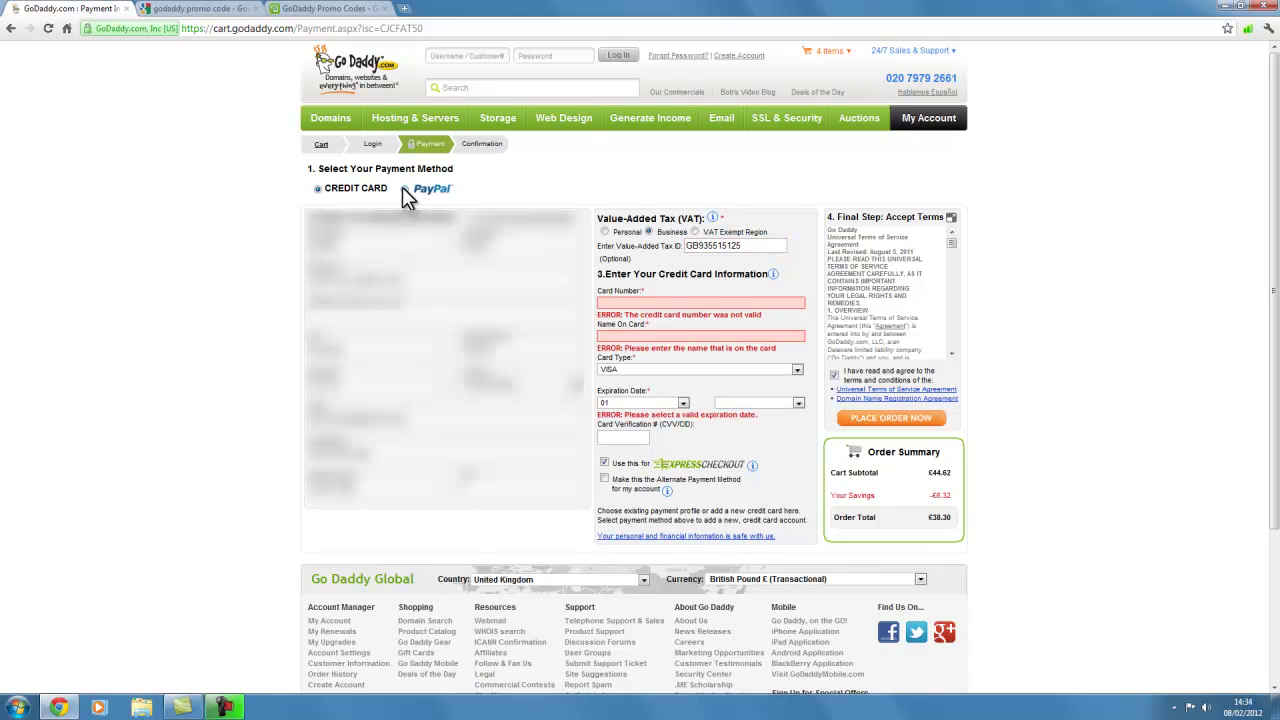
{"action": "left_click", "coordinate": [404, 189]}
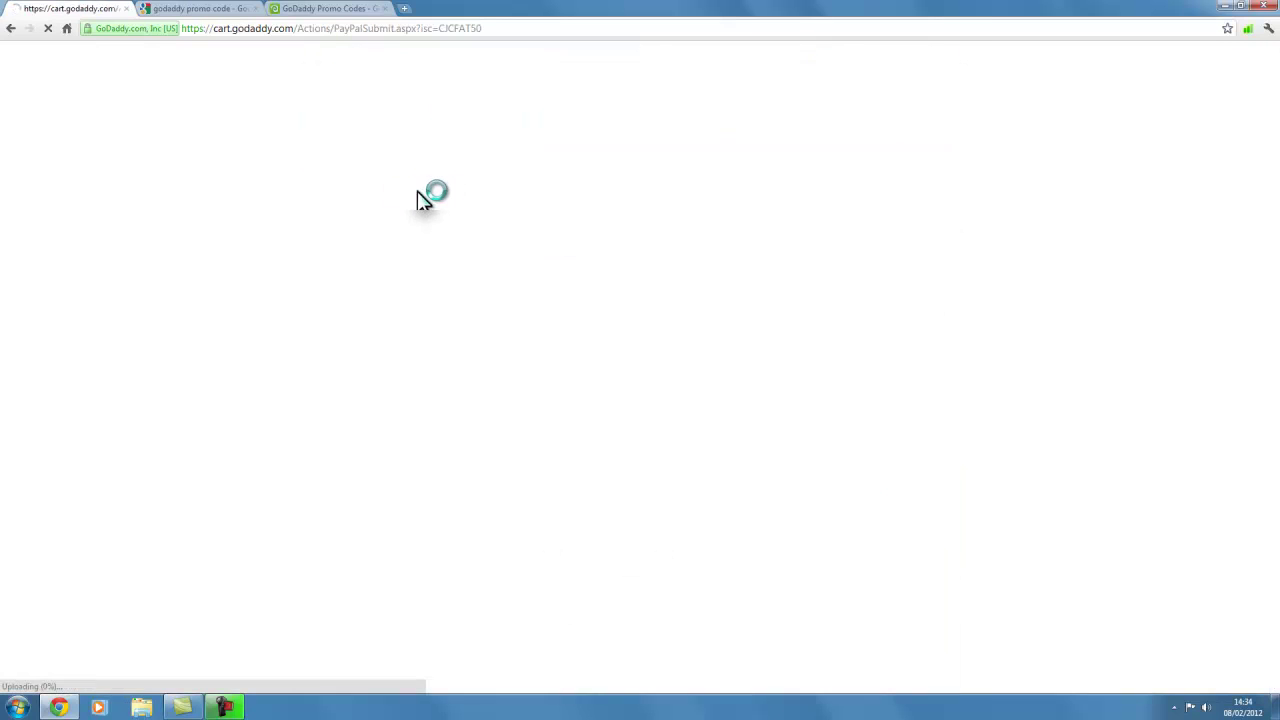
Step: Log in to PayPal, agree to the billing agreement, and return to Go Daddy Europe Limited
{"action": "left_click_drag", "start_coordinate": [462, 229], "coordinate": [622, 234]}
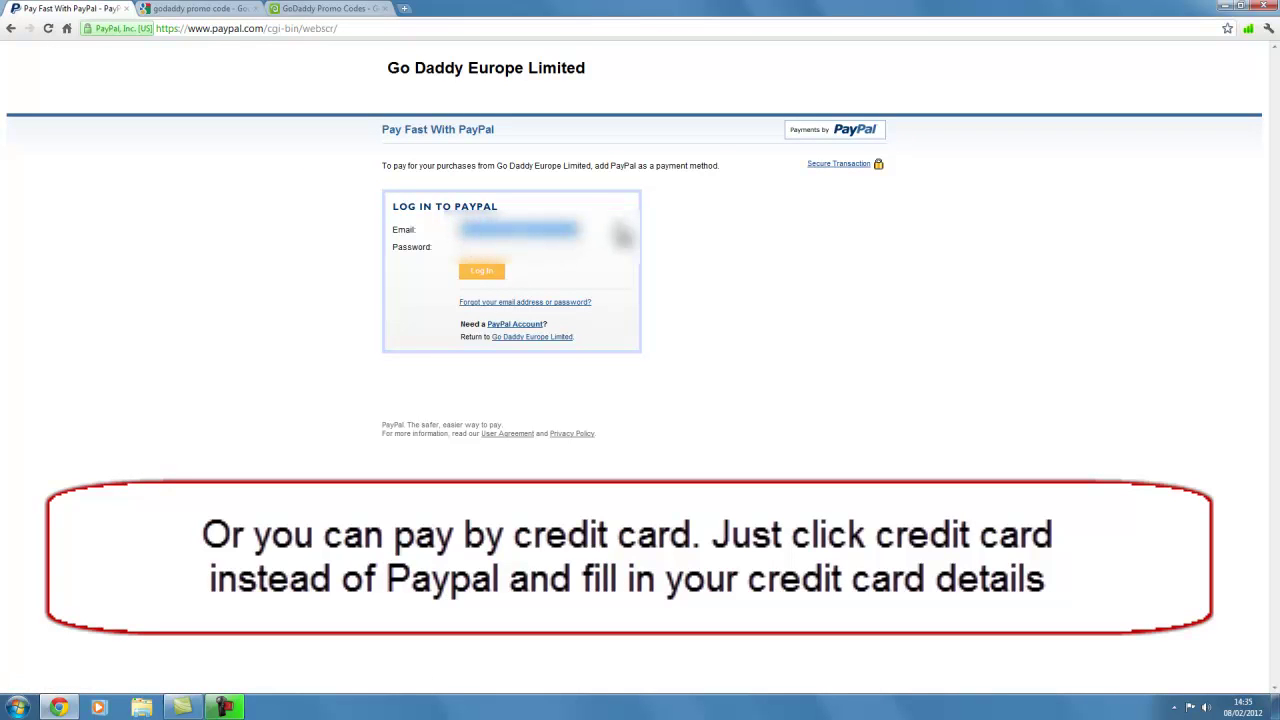
{"action": "left_click", "coordinate": [622, 234]}
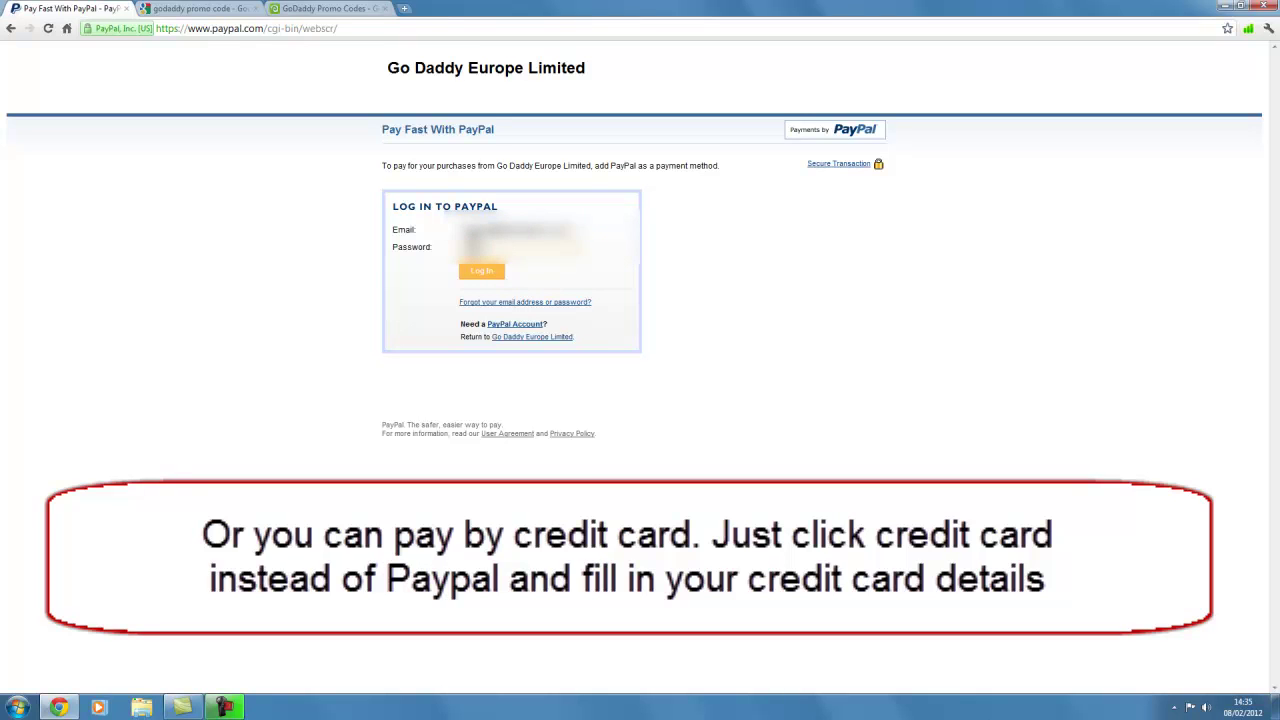
{"action": "left_click", "coordinate": [482, 272]}
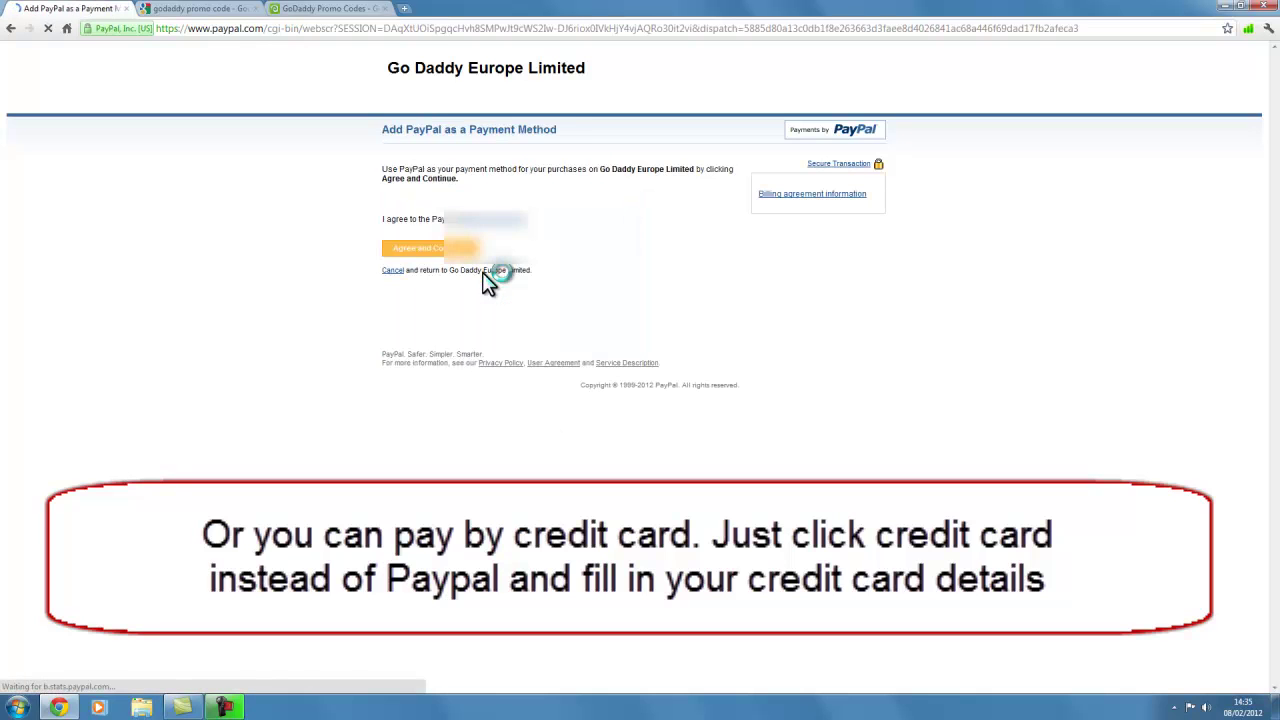
{"action": "left_click", "coordinate": [417, 249]}
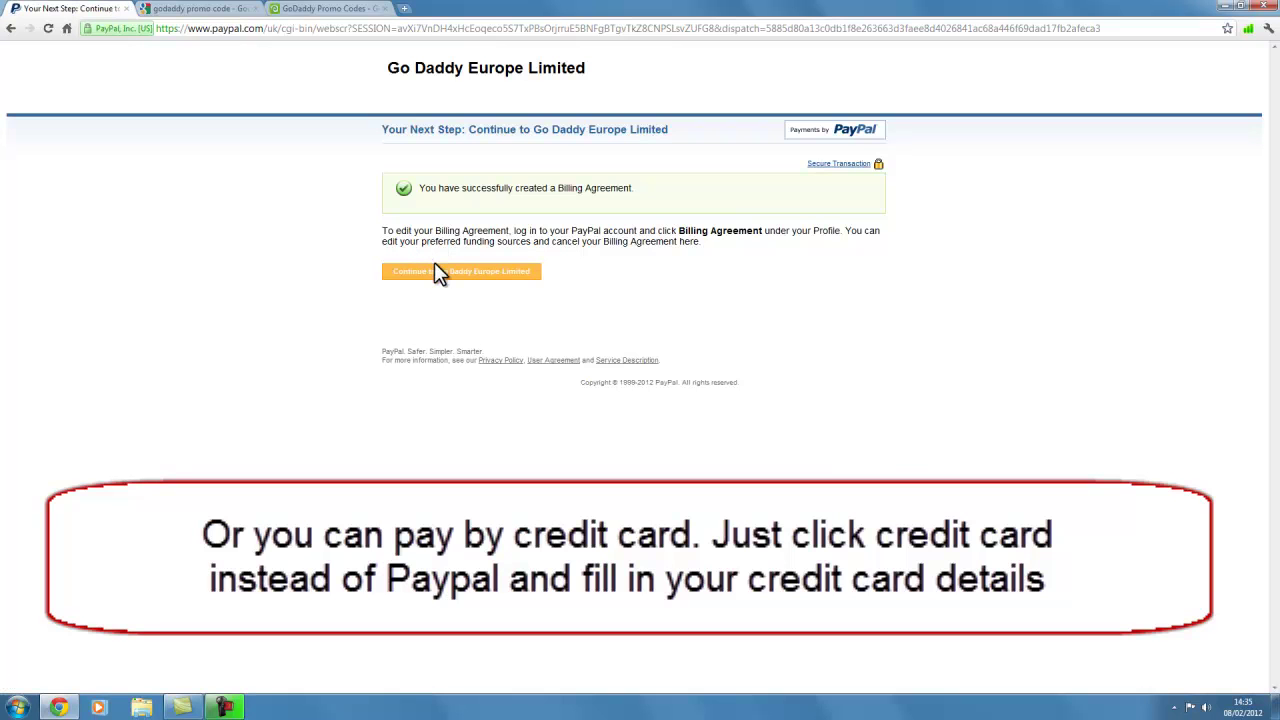
{"action": "left_click", "coordinate": [438, 271]}
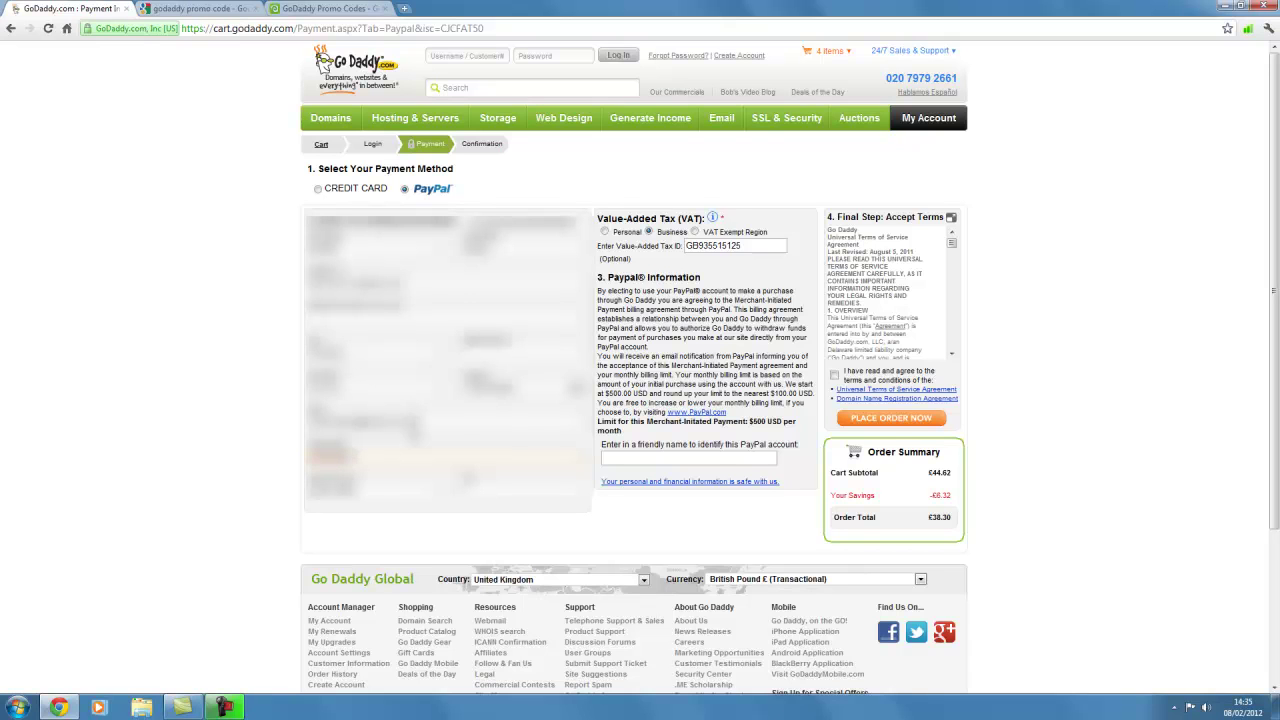
Step: Accept the GoDaddy terms of service and place the £38.30 order
{"action": "left_click", "coordinate": [834, 374]}
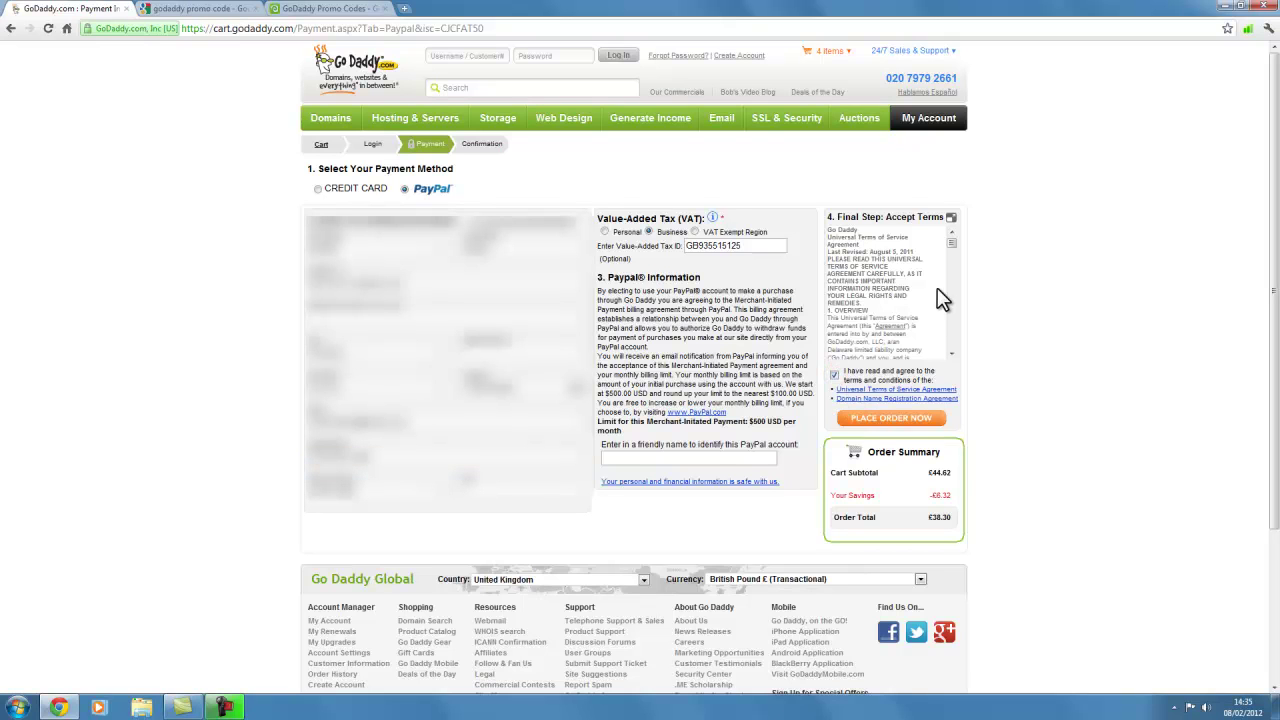
{"action": "mouse_move", "coordinate": [953, 240]}
{"action": "left_mouse_down"}
{"action": "mouse_move", "coordinate": [947, 305]}
{"action": "mouse_move", "coordinate": [951, 235]}
{"action": "left_mouse_up"}
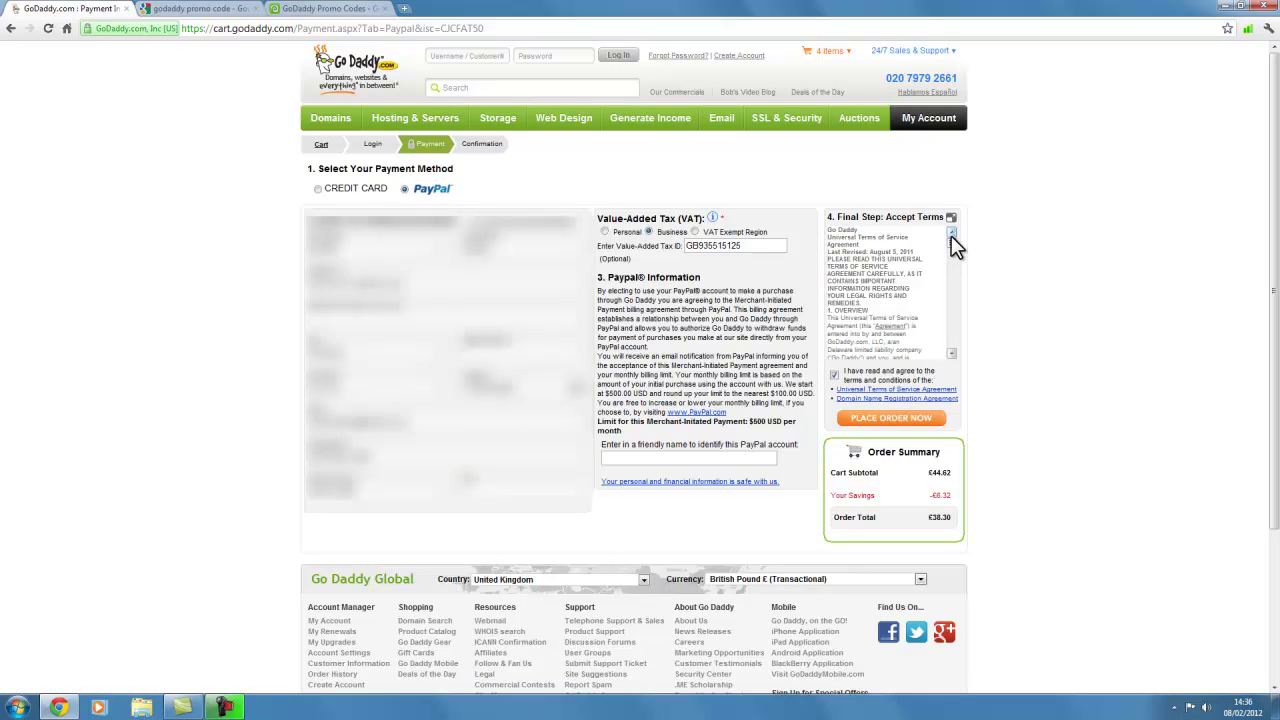
{"action": "left_click", "coordinate": [889, 419]}
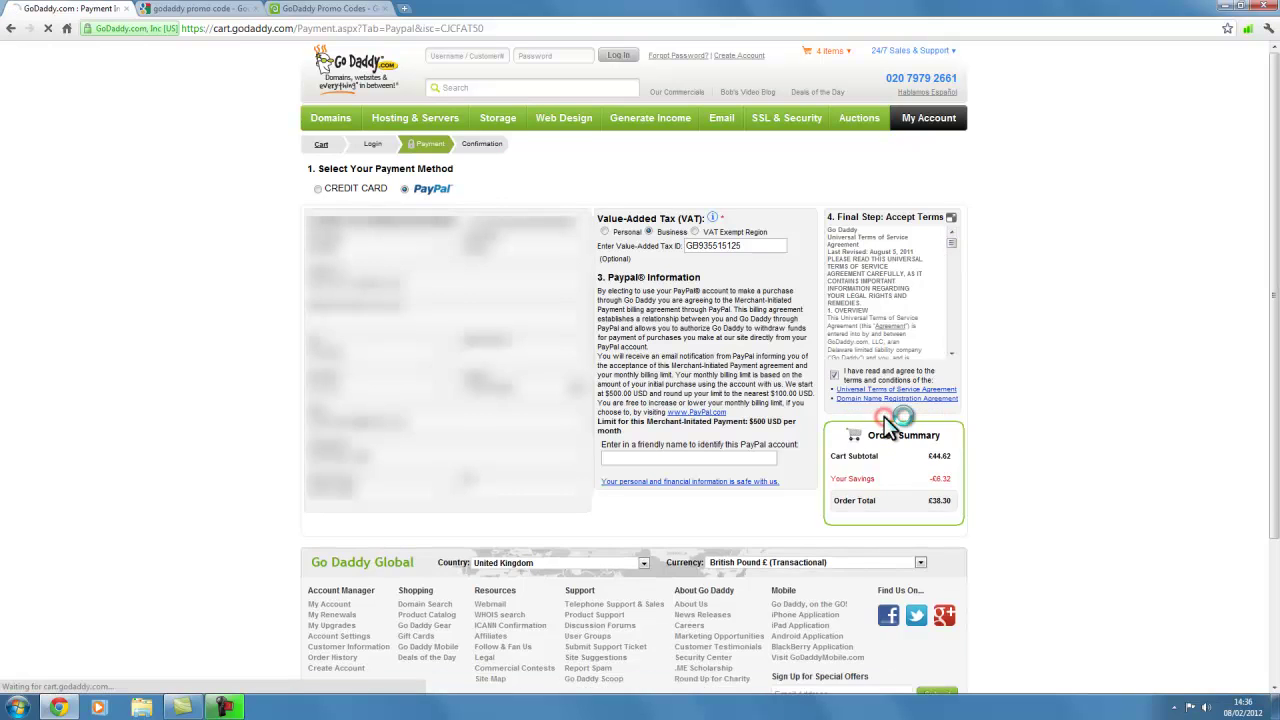